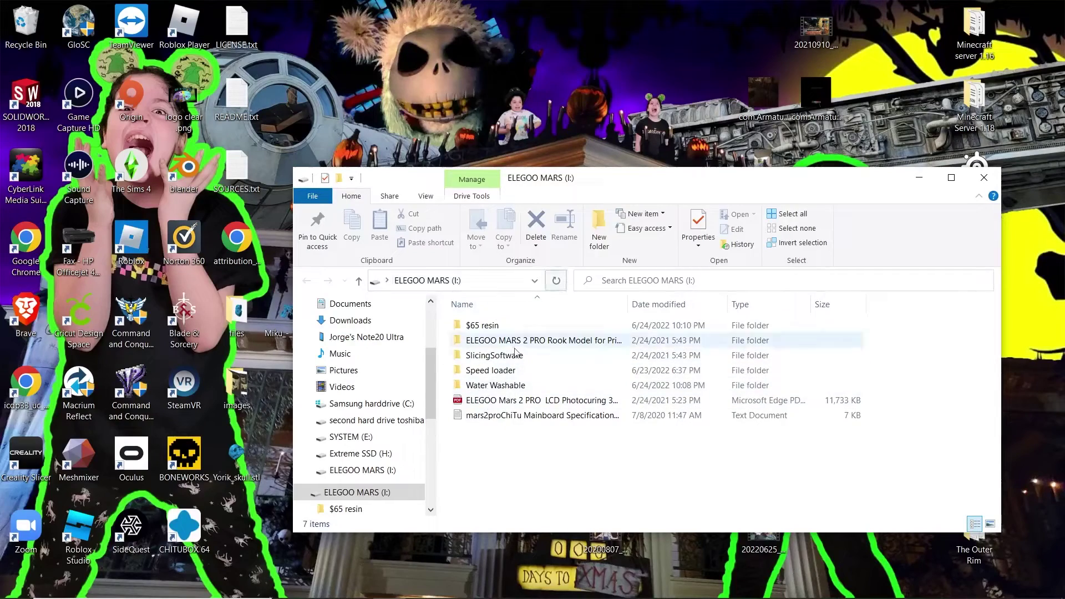
Find CHITUBOX64Install_V1.8.1.exe under SlicingSoftware > windows64-bit System, then close Explorer
{"action": "double_click", "coordinate": [465, 358]}
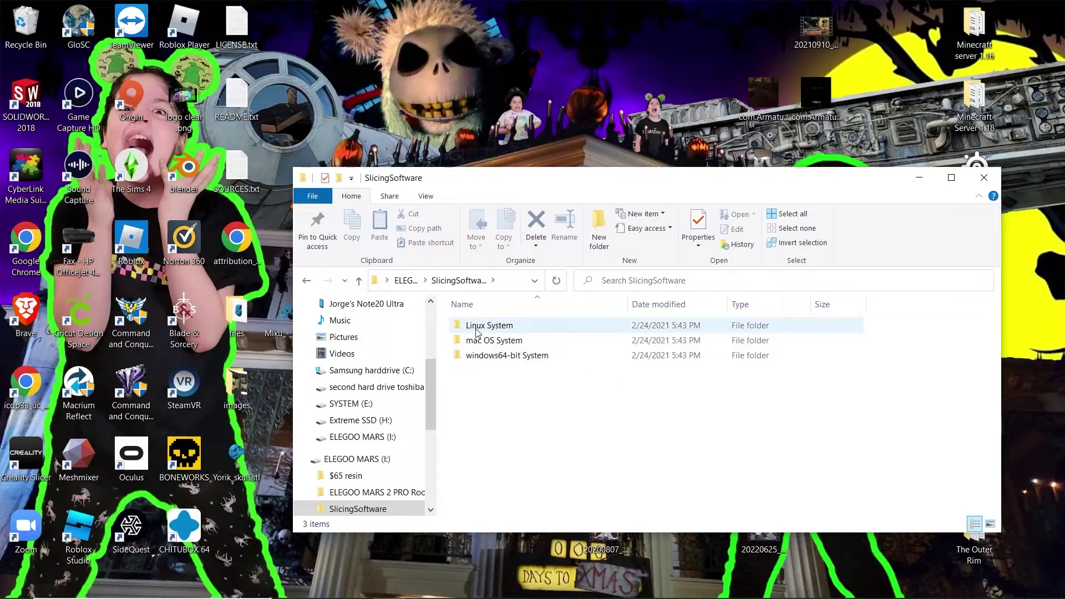
{"action": "double_click", "coordinate": [459, 357]}
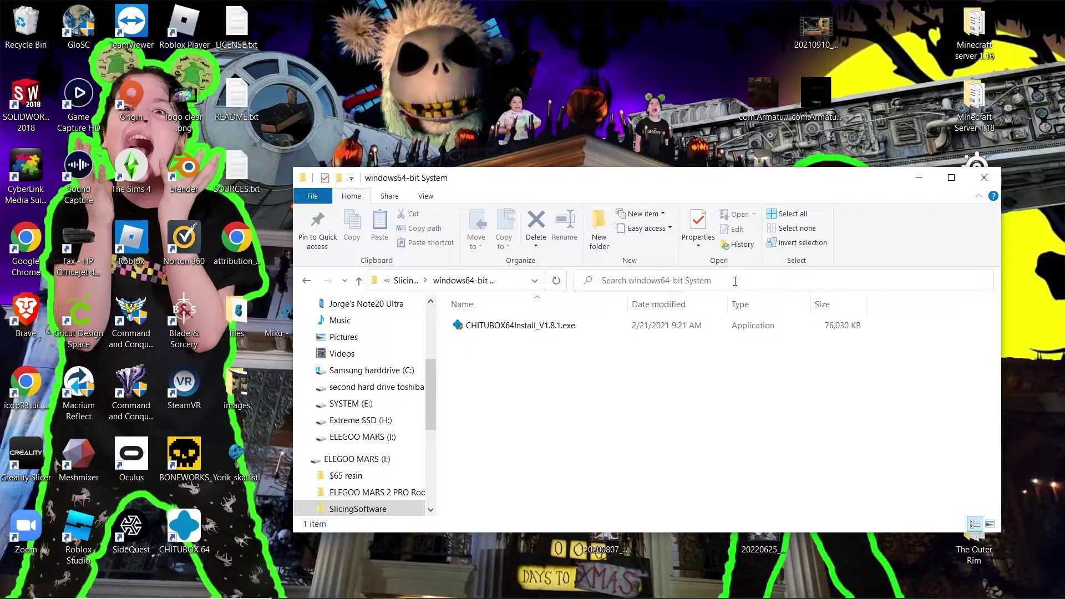
{"action": "left_click", "coordinate": [985, 179]}
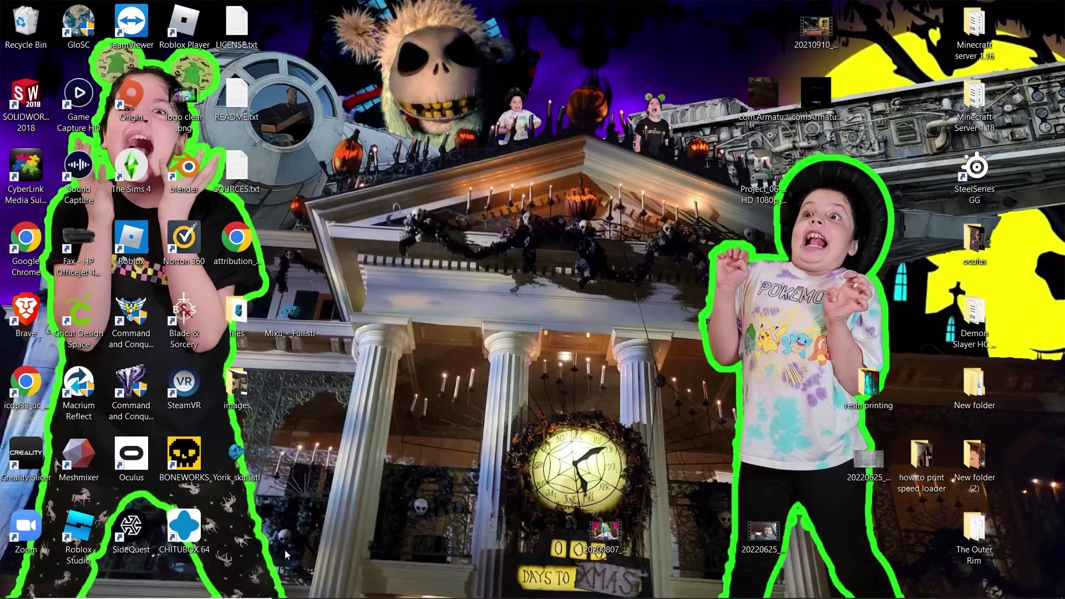
{"action": "left_click", "coordinate": [190, 537]}
Launch CHITUBOX and bring up the Resin page of its printer Settings
{"action": "double_click", "coordinate": [185, 537]}
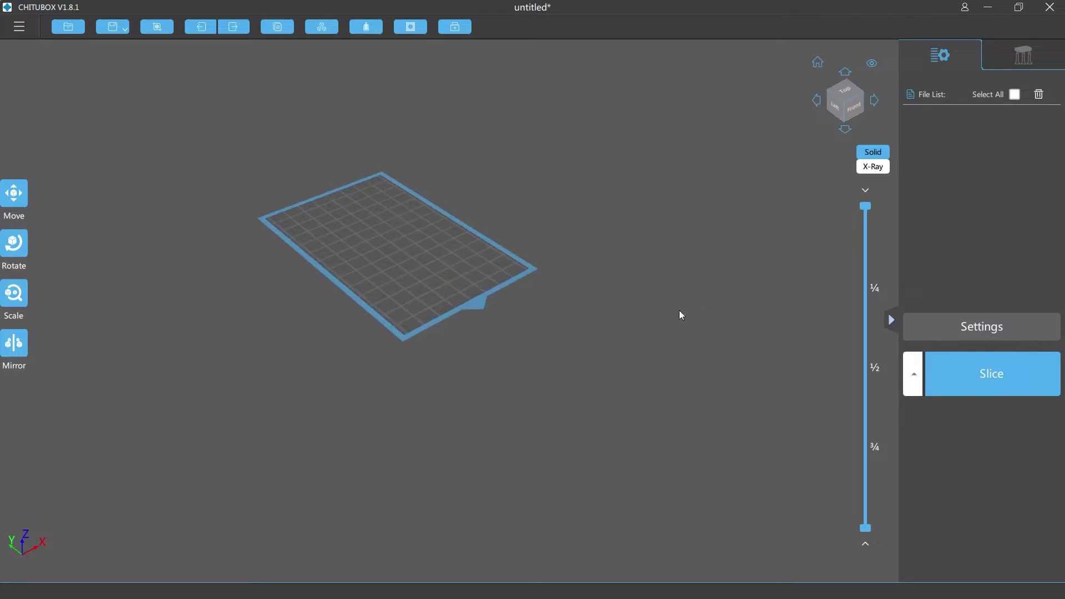
{"action": "scroll", "coordinate": [682, 316], "scroll_direction": "up", "scroll_amount": 1}
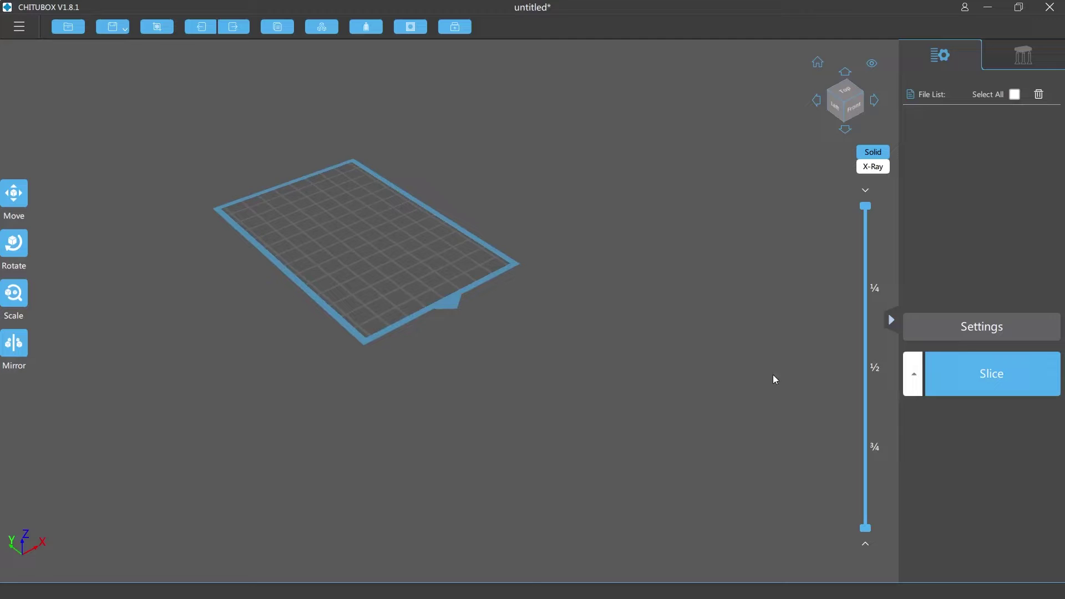
{"action": "left_click", "coordinate": [974, 333]}
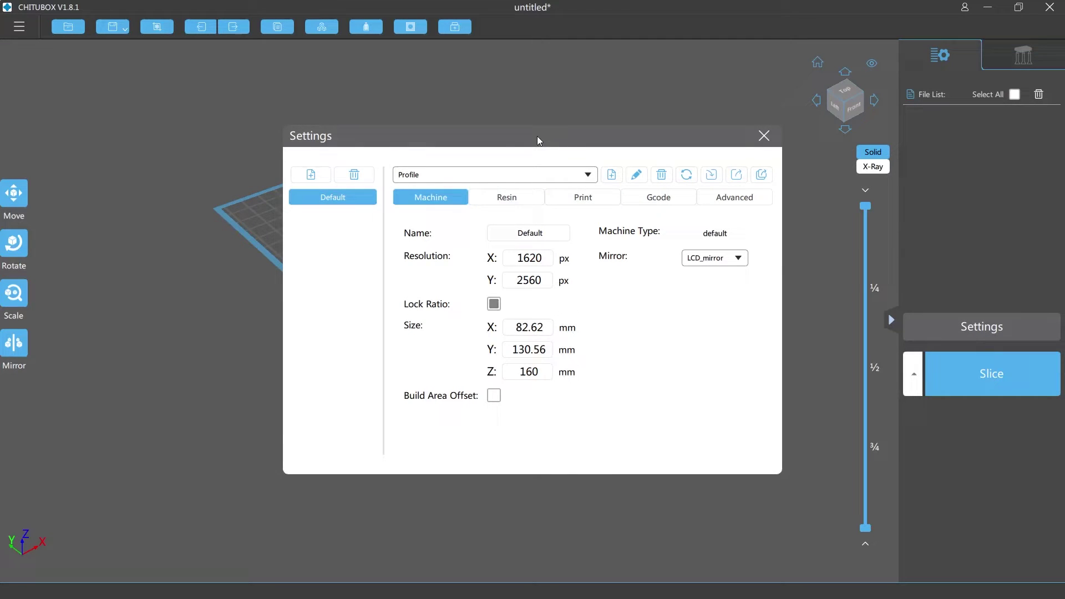
{"action": "left_click", "coordinate": [501, 199]}
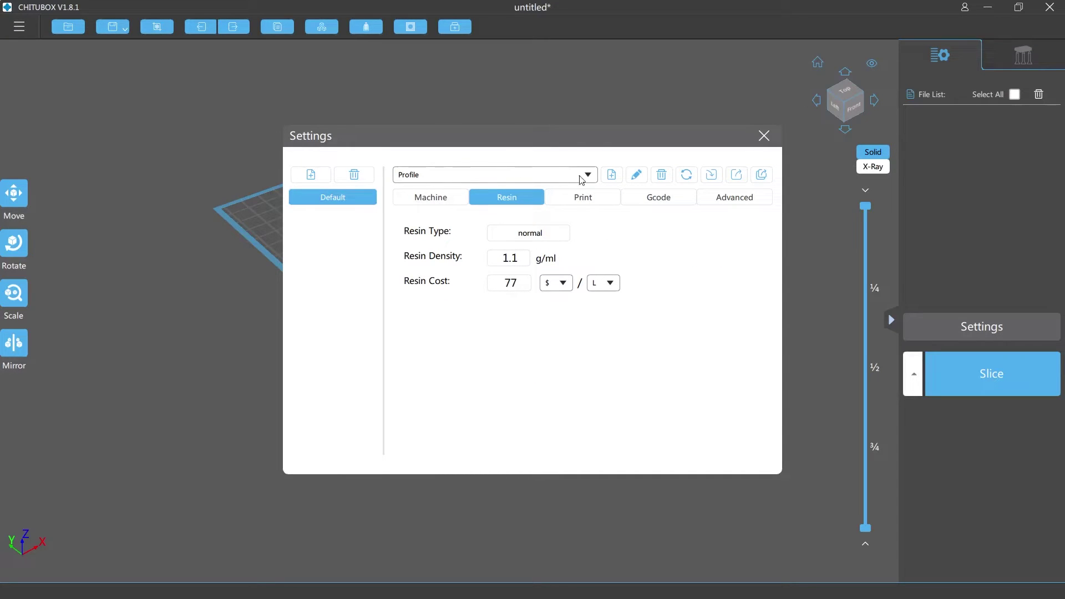
Switch to the Profile*1 profile and set the resin cost unit to per kilogram
{"action": "left_click", "coordinate": [527, 175]}
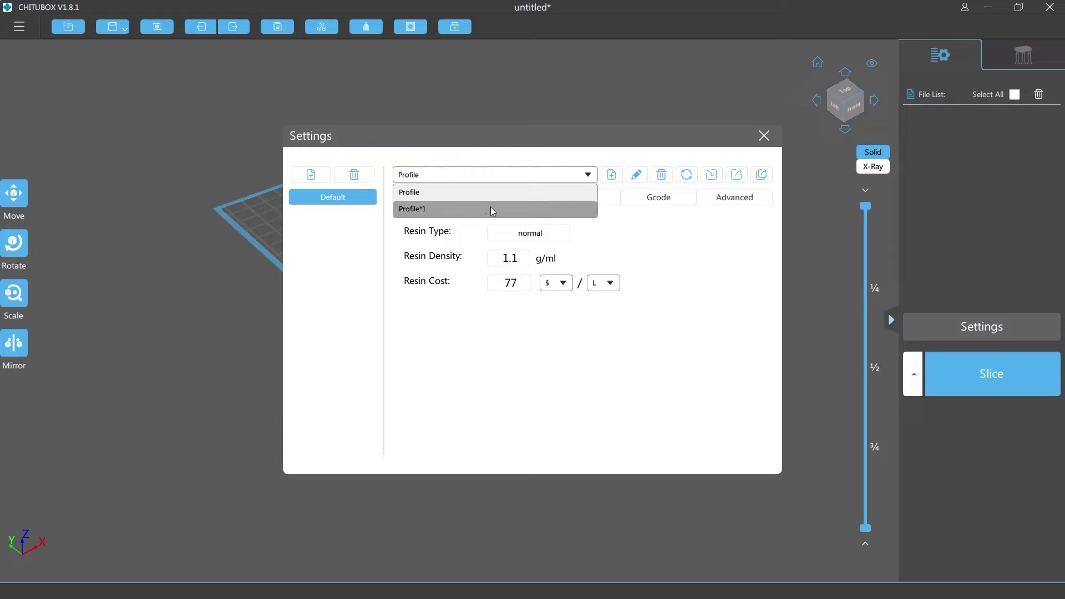
{"action": "left_click", "coordinate": [454, 209]}
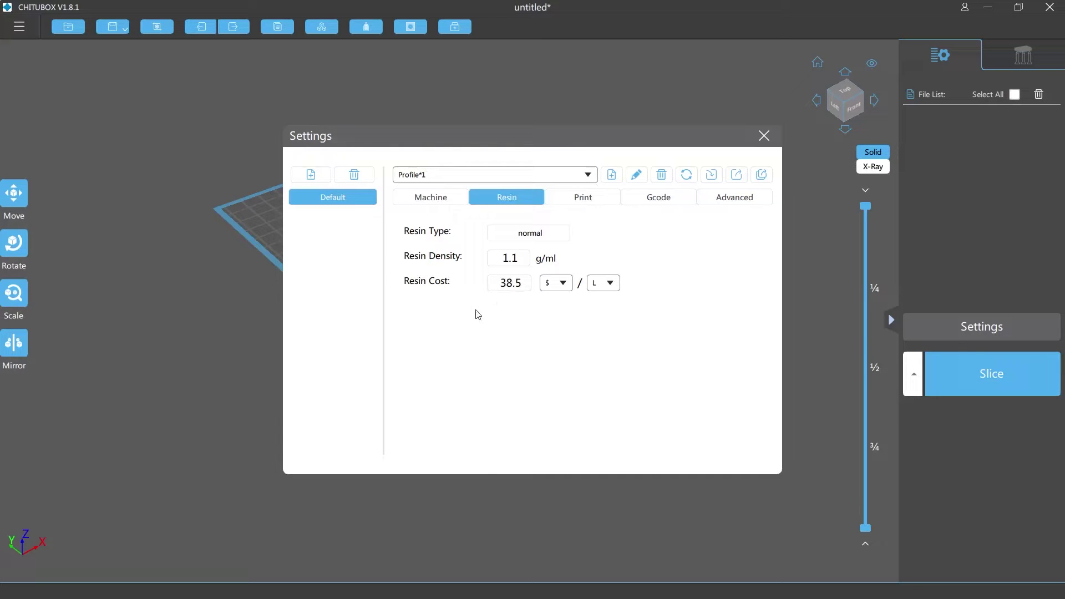
{"action": "left_click", "coordinate": [607, 284]}
{"action": "left_click", "coordinate": [602, 317]}
{"action": "scroll", "coordinate": [590, 176], "scroll_direction": "down", "scroll_amount": 1}
Set Bottom Exposure Time to 60 seconds on the Print settings
{"action": "left_click", "coordinate": [582, 199]}
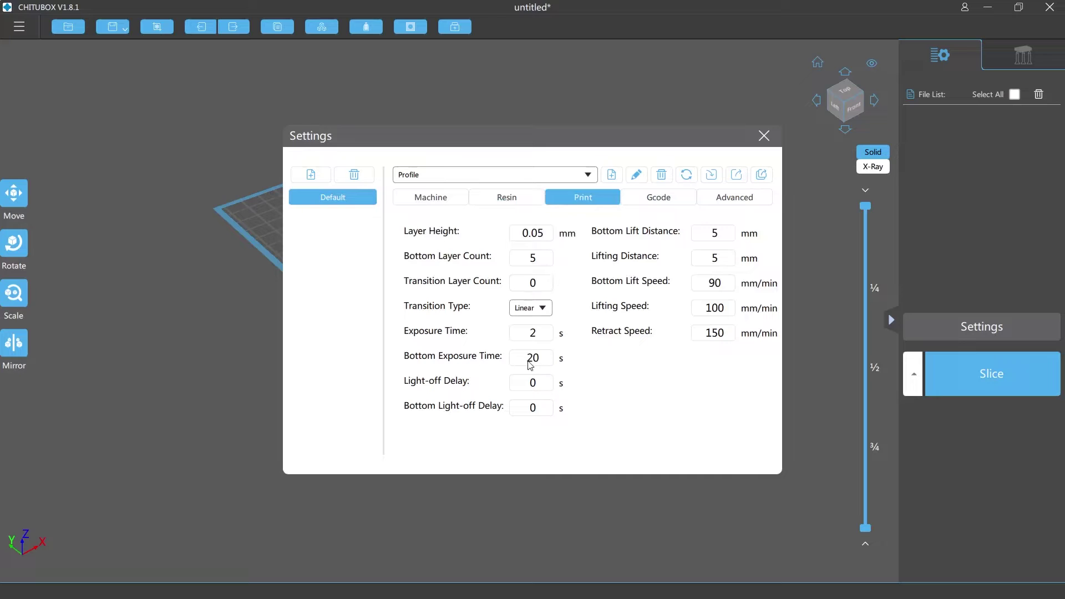
{"action": "mouse_move", "coordinate": [530, 365]}
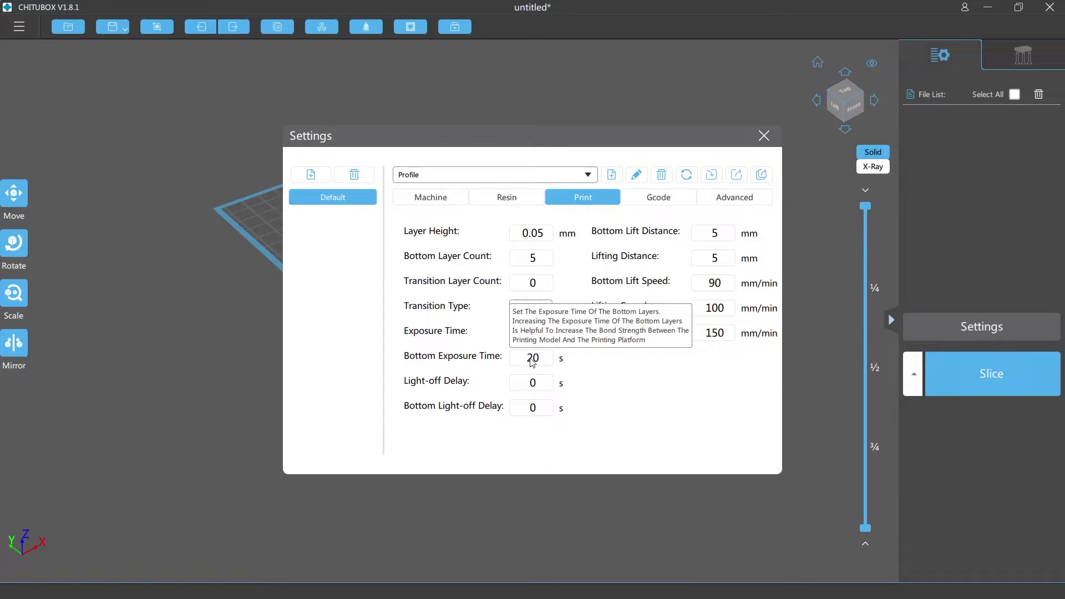
{"action": "double_click", "coordinate": [530, 358]}
{"action": "type", "text": "60"}
Review the Resin and Print settings, ending on the Machine settings (1620 × 2560 px)
{"action": "left_click", "coordinate": [477, 198]}
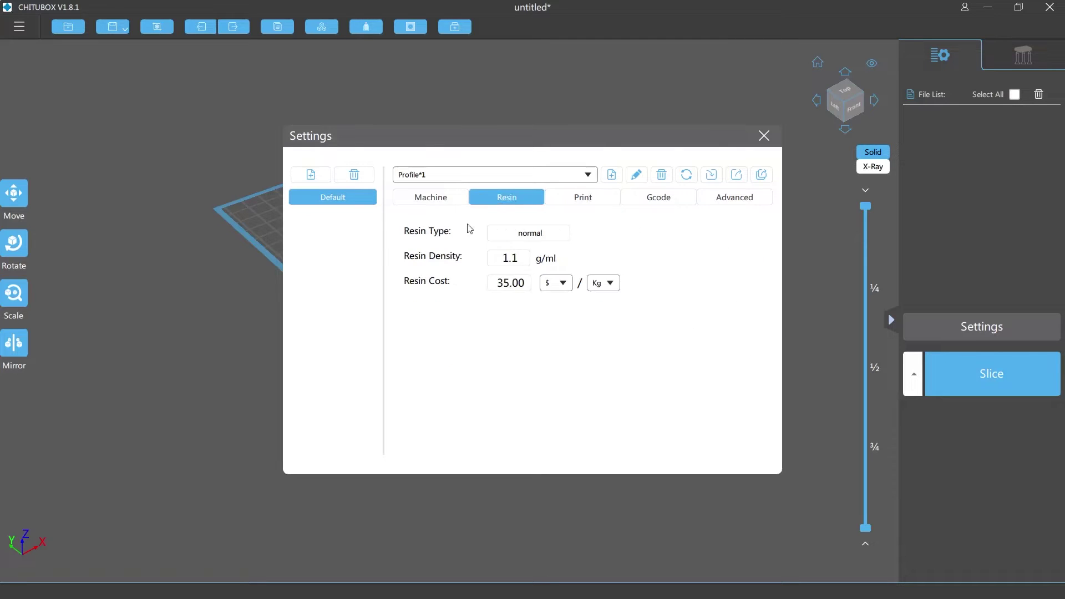
{"action": "left_click", "coordinate": [569, 203]}
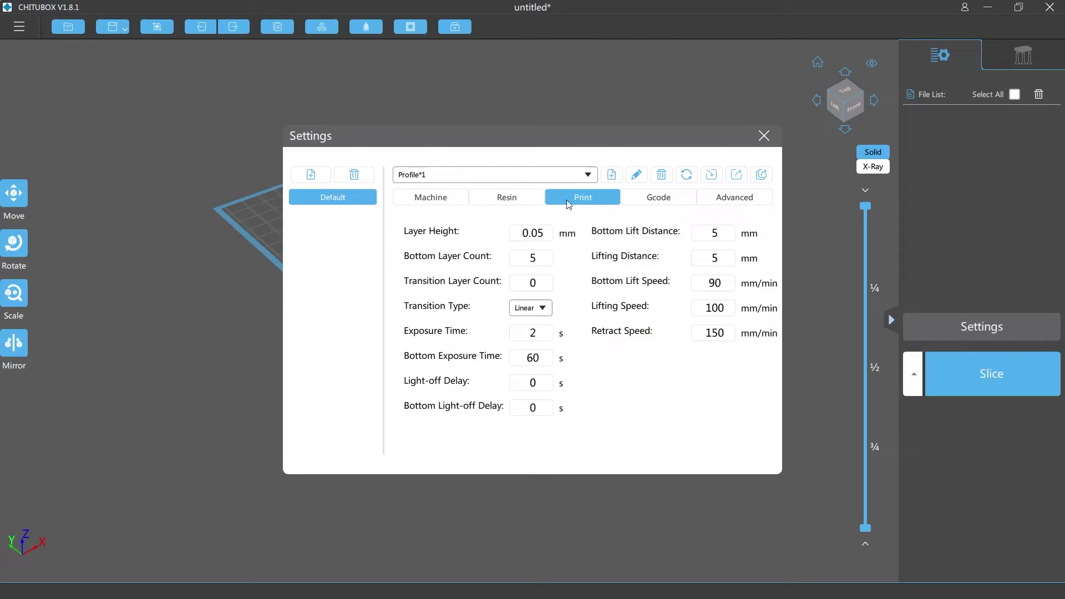
{"action": "left_click", "coordinate": [504, 197]}
{"action": "left_click", "coordinate": [571, 197]}
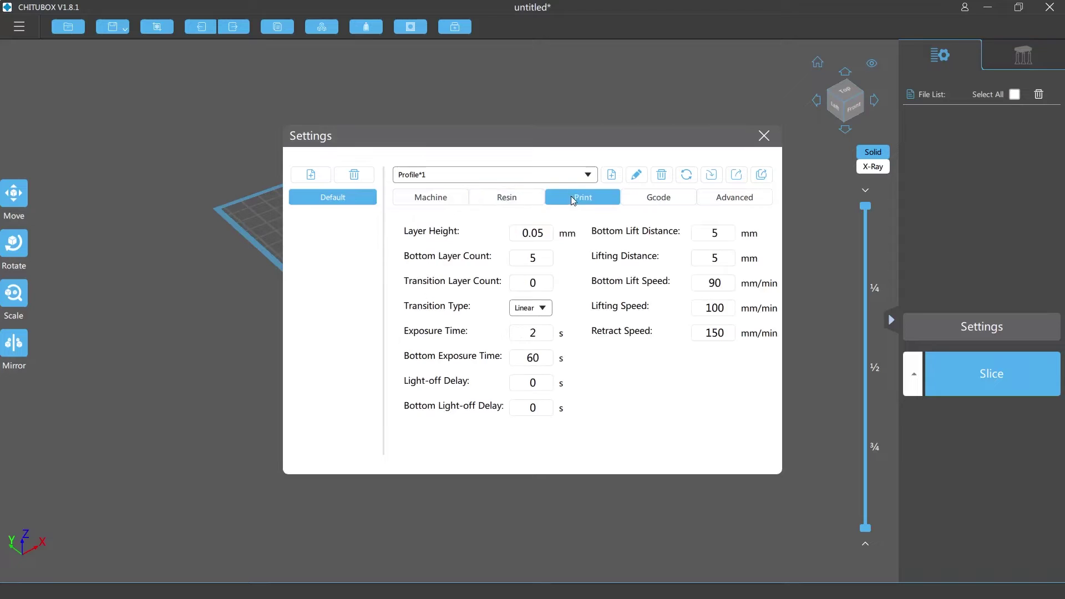
{"action": "left_click", "coordinate": [530, 199]}
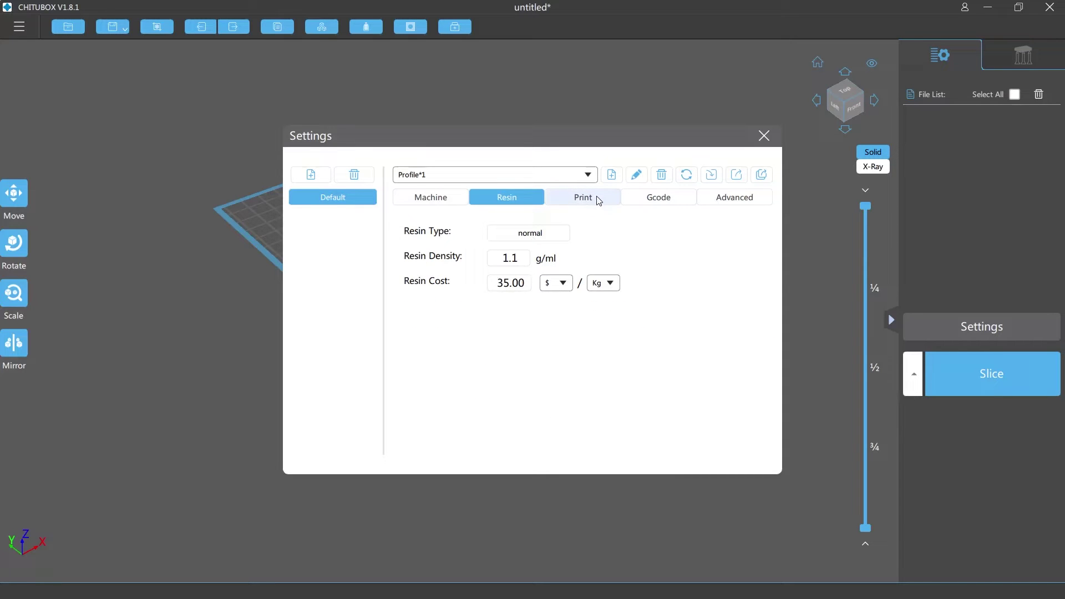
{"action": "left_click", "coordinate": [570, 197]}
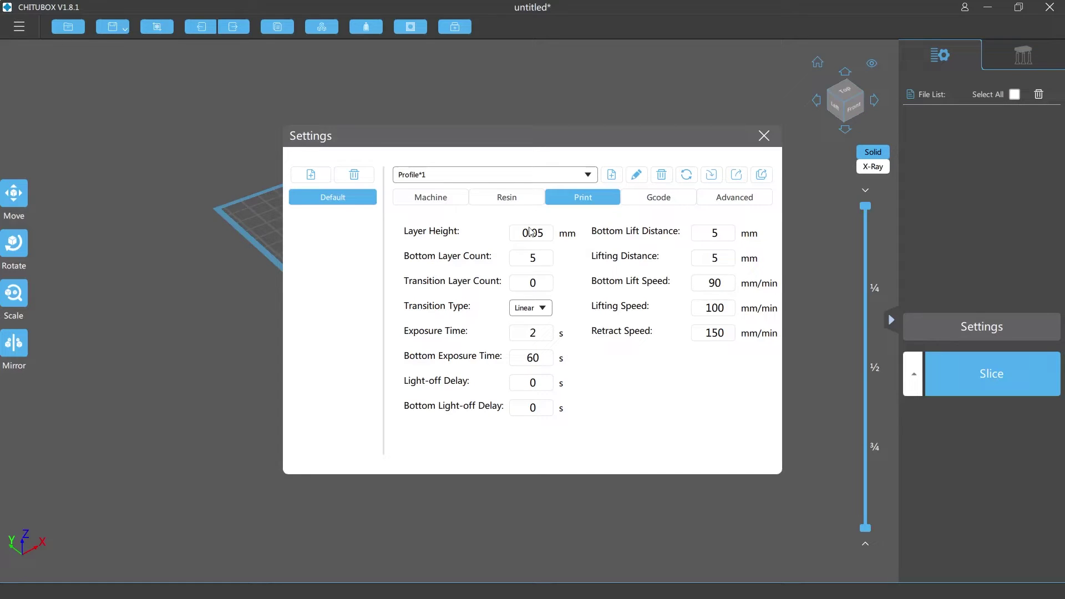
{"action": "left_click", "coordinate": [456, 199]}
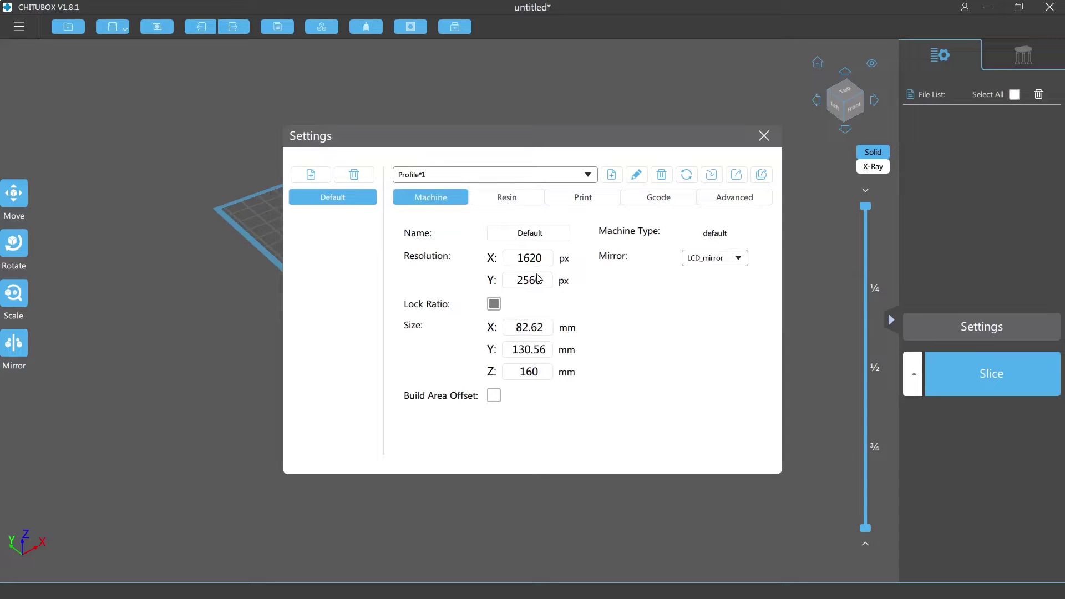
Close Settings, load Yorik_skull.stl, and orbit the view to inspect it
{"action": "key", "text": "Escape"}
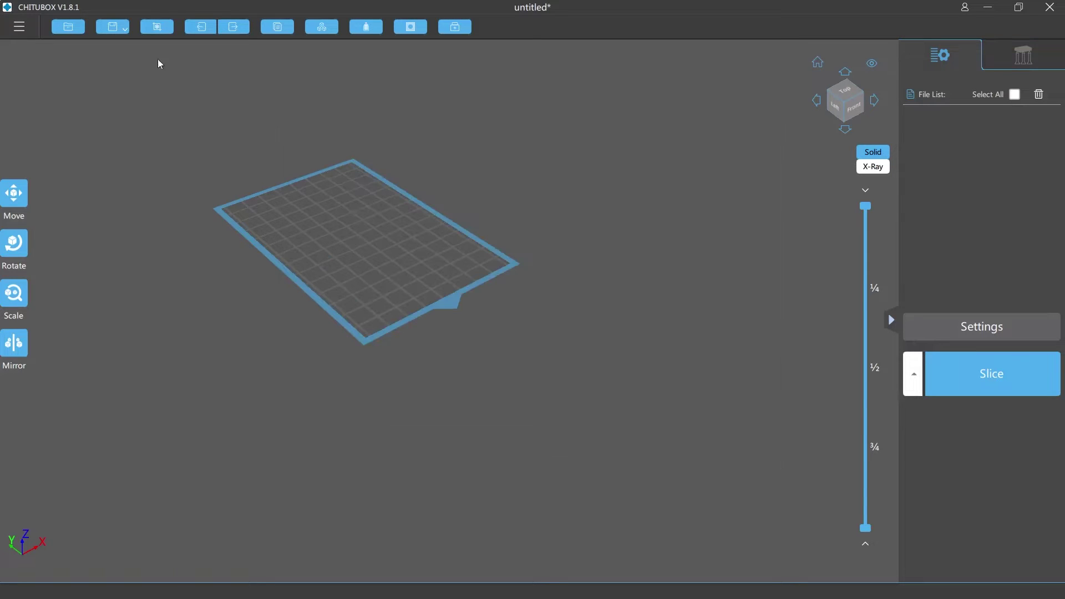
{"action": "left_click", "coordinate": [62, 29]}
{"action": "scroll", "coordinate": [56, 111], "scroll_direction": "down", "scroll_amount": 2}
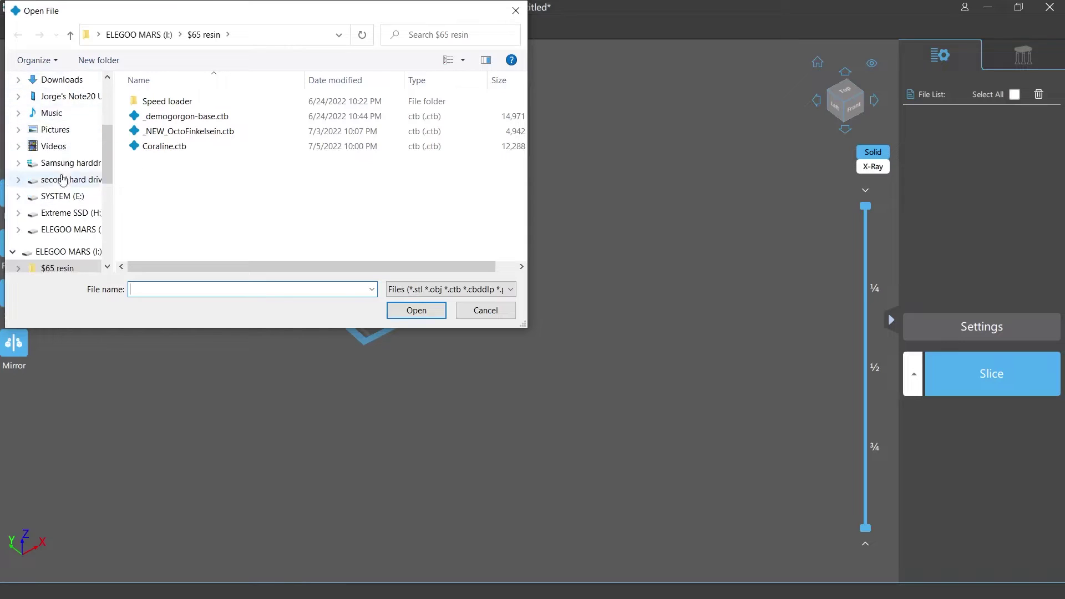
{"action": "scroll", "coordinate": [36, 222], "scroll_direction": "up", "scroll_amount": 3}
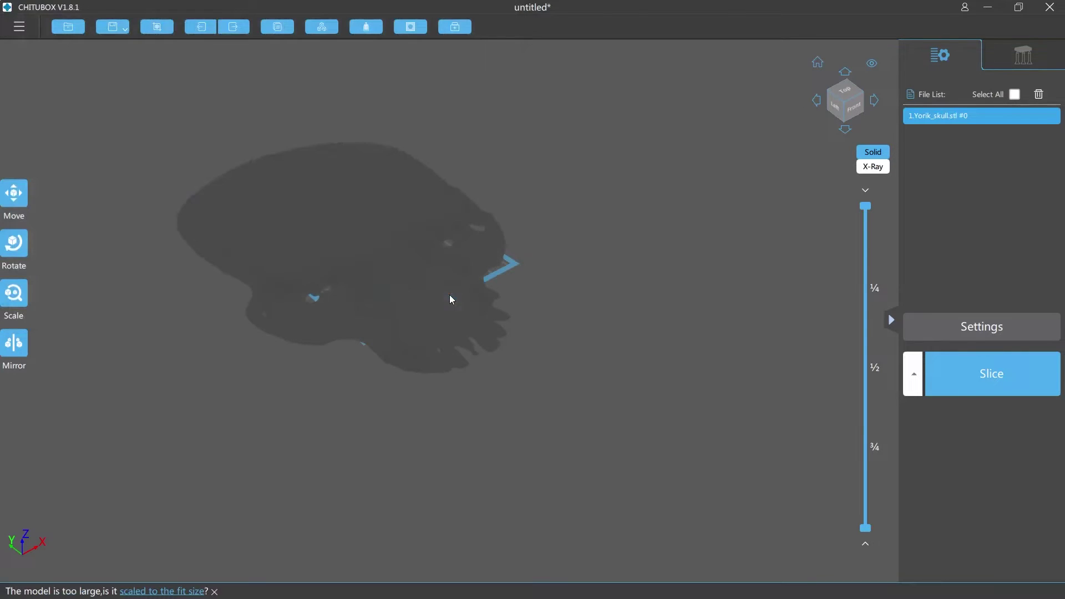
{"action": "left_click_drag", "start_coordinate": [376, 216], "coordinate": [299, 183]}
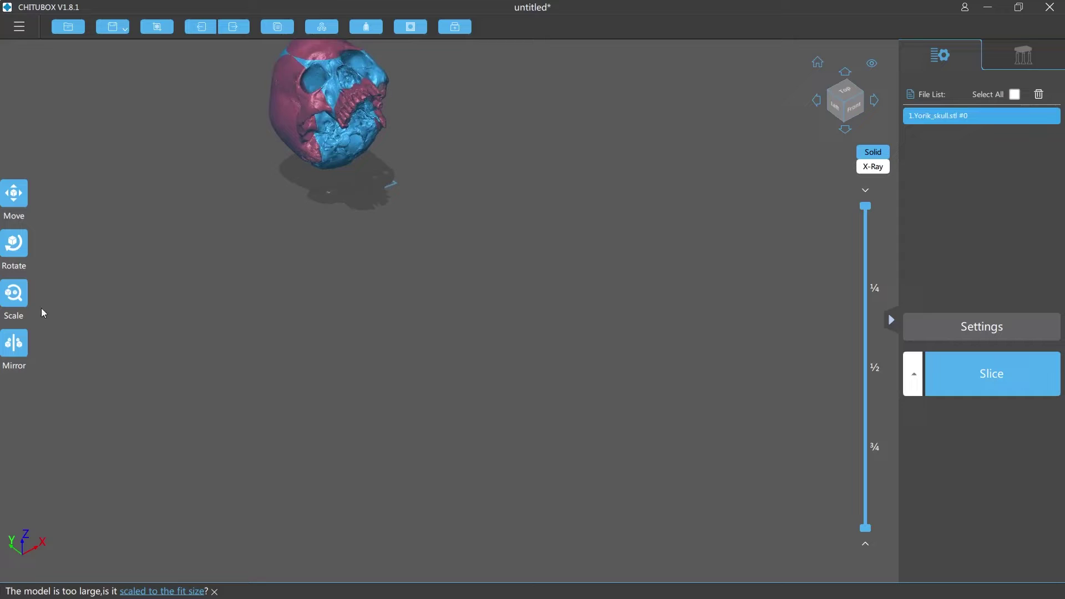
Scale the skull to fit, giving X 61.62 mm and 45.47% on every axis
{"action": "left_click", "coordinate": [15, 294]}
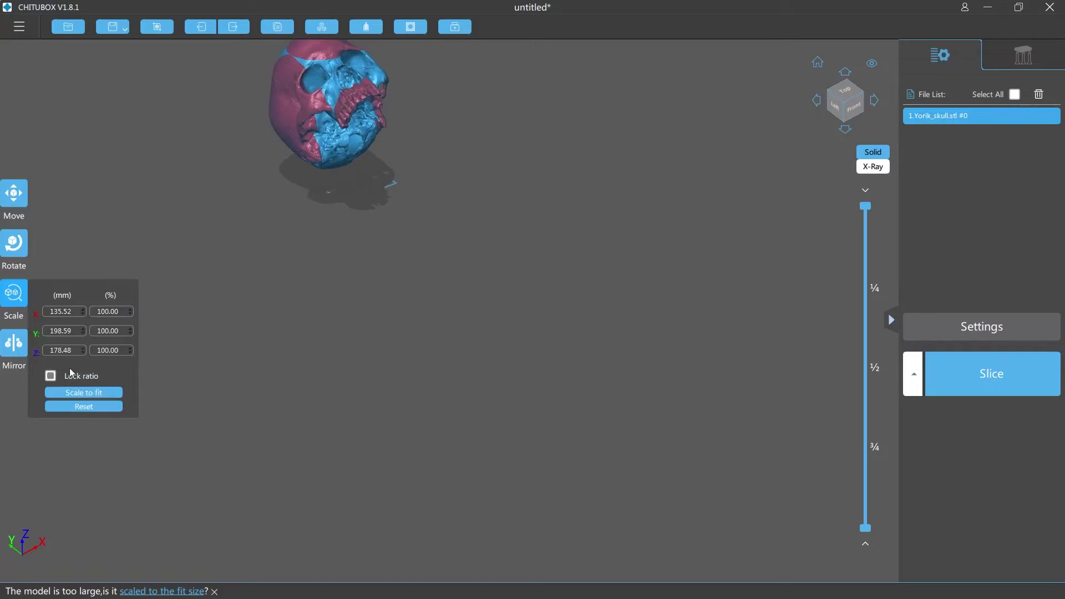
{"action": "left_click", "coordinate": [85, 396]}
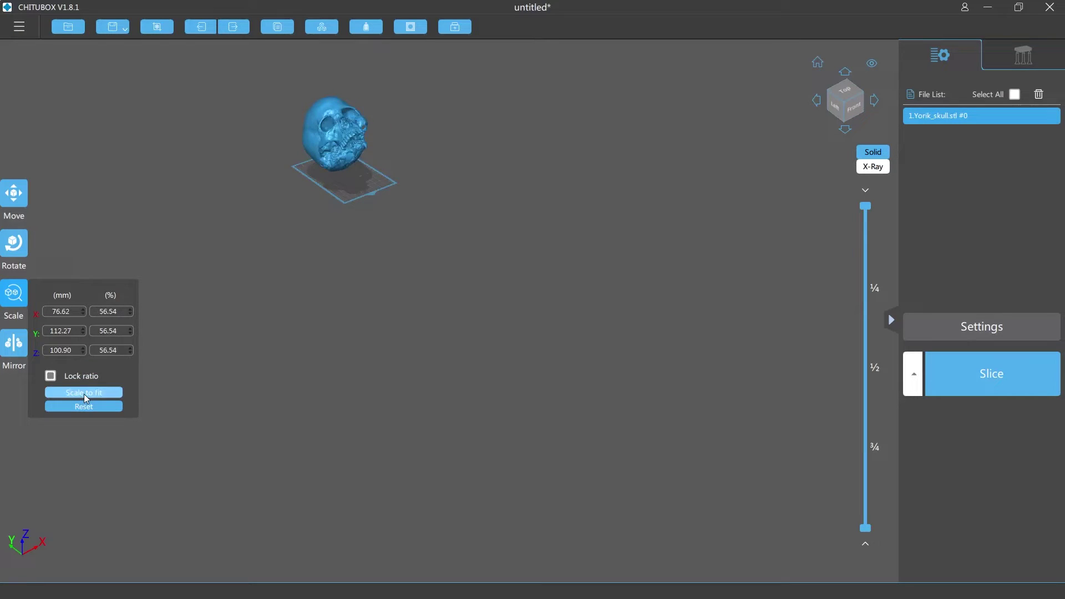
{"action": "scroll", "coordinate": [355, 140], "scroll_direction": "up", "scroll_amount": 5}
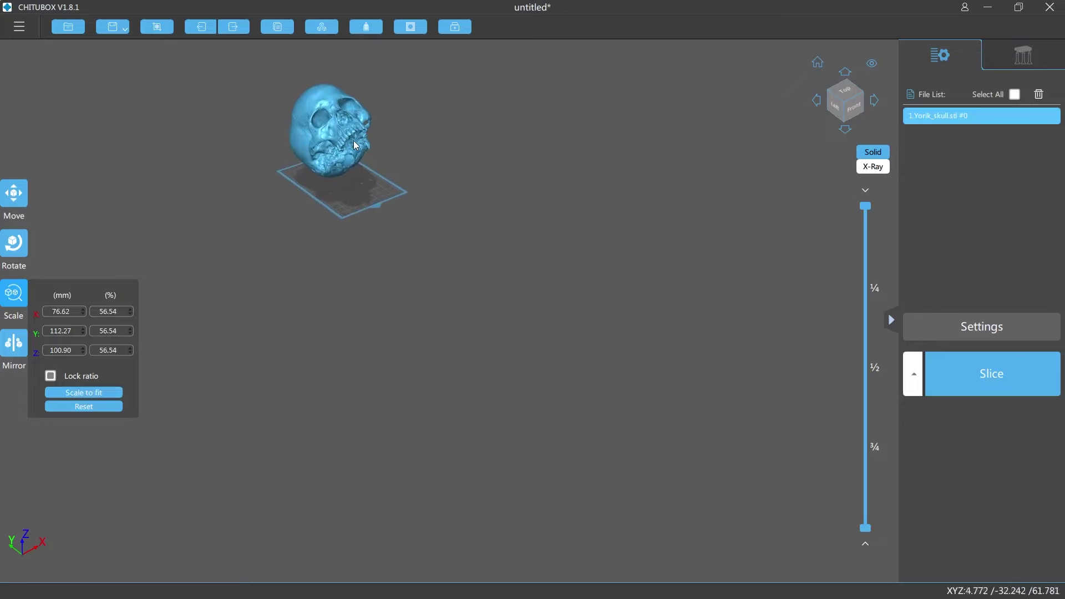
{"action": "scroll", "coordinate": [328, 138], "scroll_direction": "up", "scroll_amount": 2}
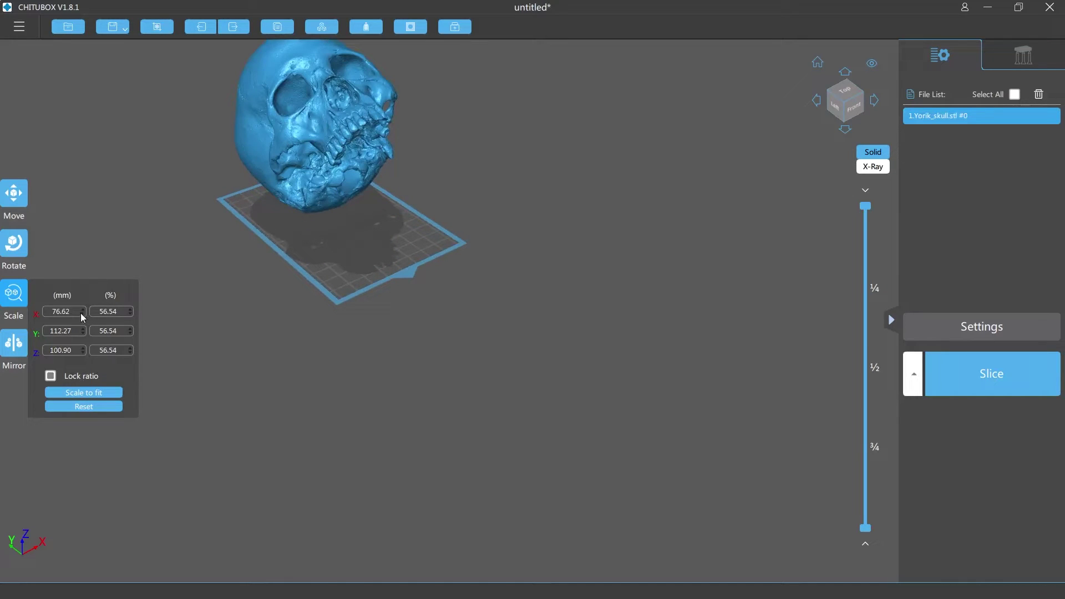
{"action": "scroll", "coordinate": [83, 314], "scroll_direction": "down", "scroll_amount": 15}
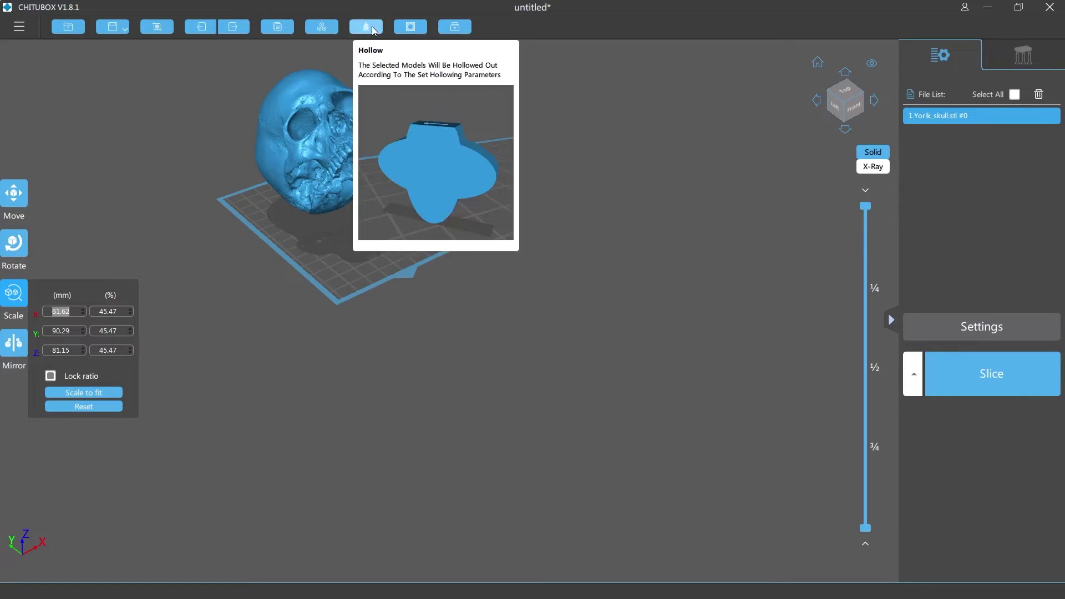
Hollow the skull with 2.00 mm wall thickness and no infill
{"action": "left_click", "coordinate": [373, 29]}
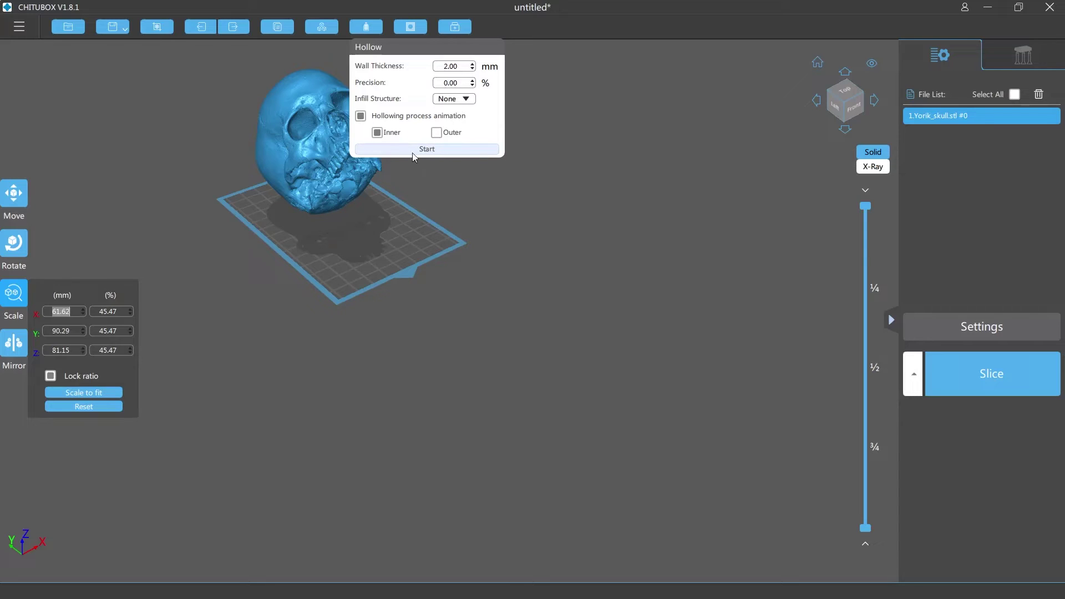
{"action": "left_click", "coordinate": [445, 148]}
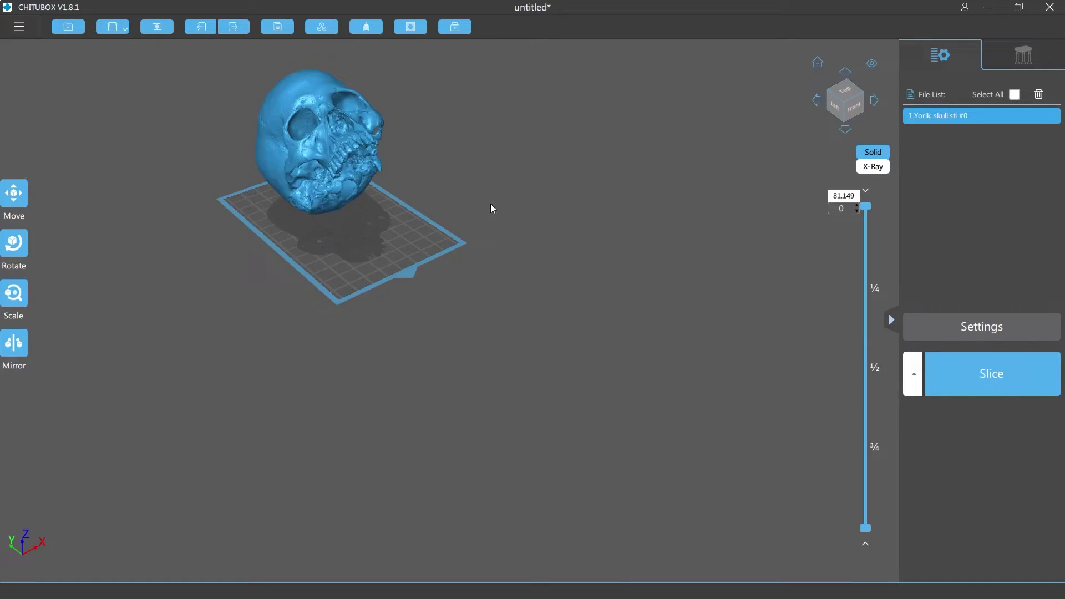
Reopen Settings and switch the saved profile back to Profile
{"action": "left_click", "coordinate": [981, 328]}
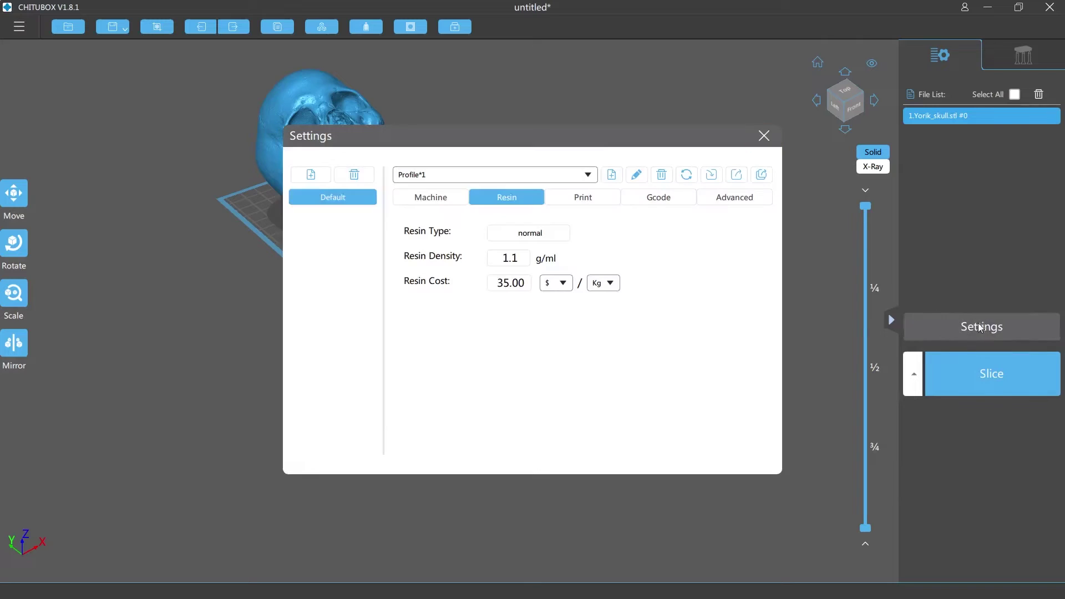
{"action": "left_click", "coordinate": [591, 174]}
{"action": "left_click", "coordinate": [415, 193]}
Close Settings and step the Z Lift Height up to 2.50 mm
{"action": "left_click", "coordinate": [764, 136]}
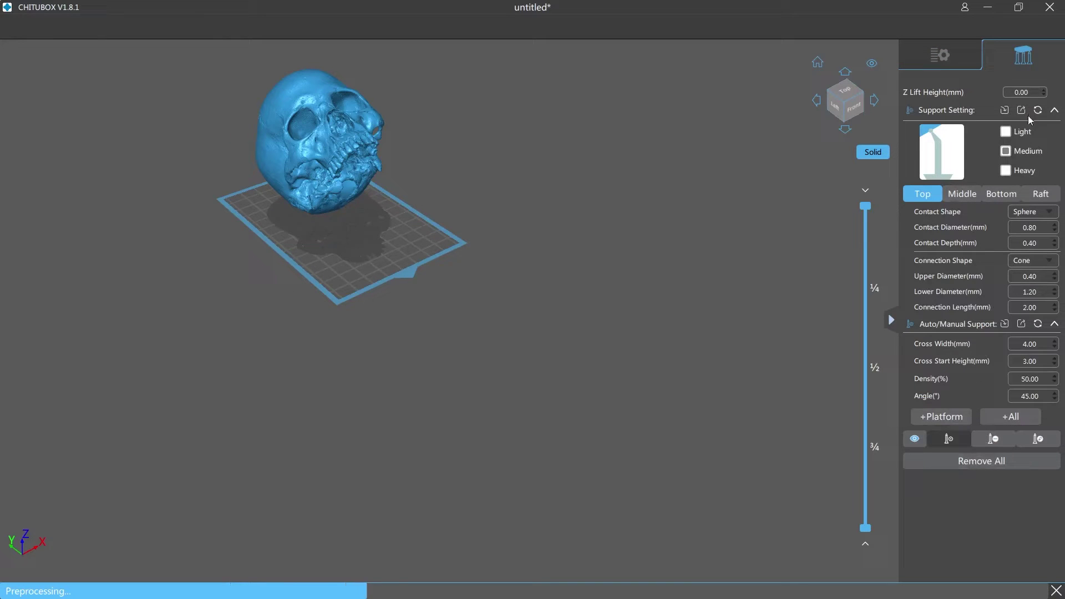
{"action": "left_click", "coordinate": [1045, 91]}
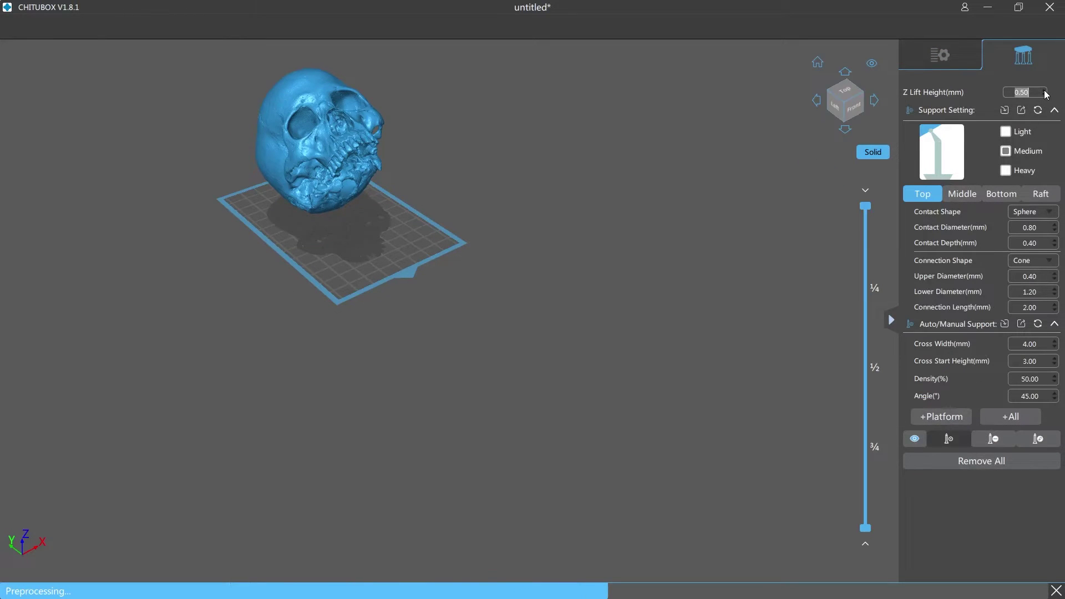
{"action": "left_click", "coordinate": [1046, 92]}
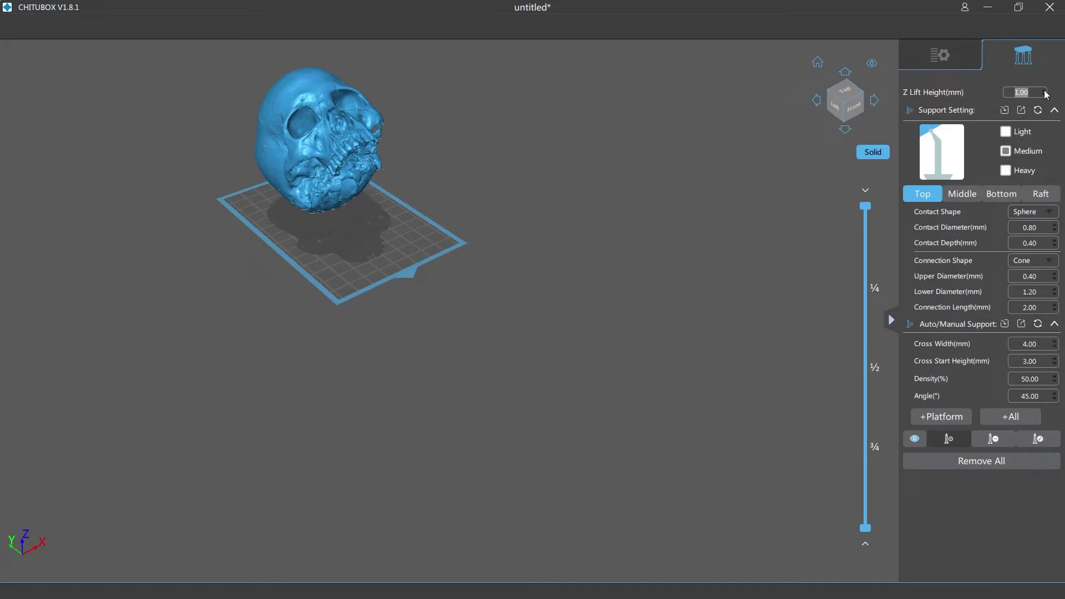
{"action": "left_click", "coordinate": [1046, 92]}
{"action": "left_click", "coordinate": [1046, 92]}
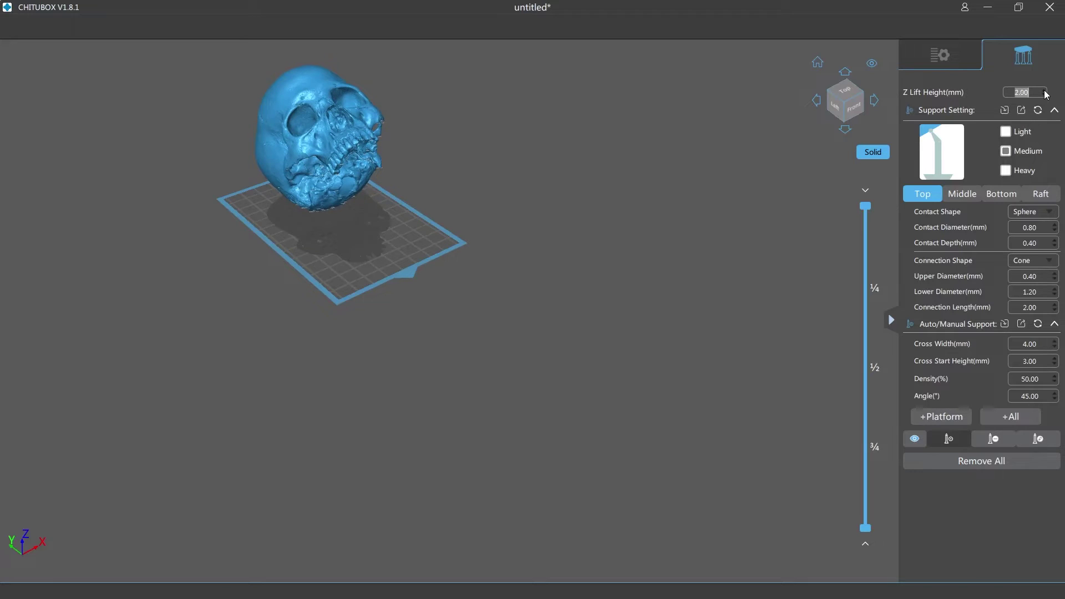
{"action": "left_click", "coordinate": [1046, 92]}
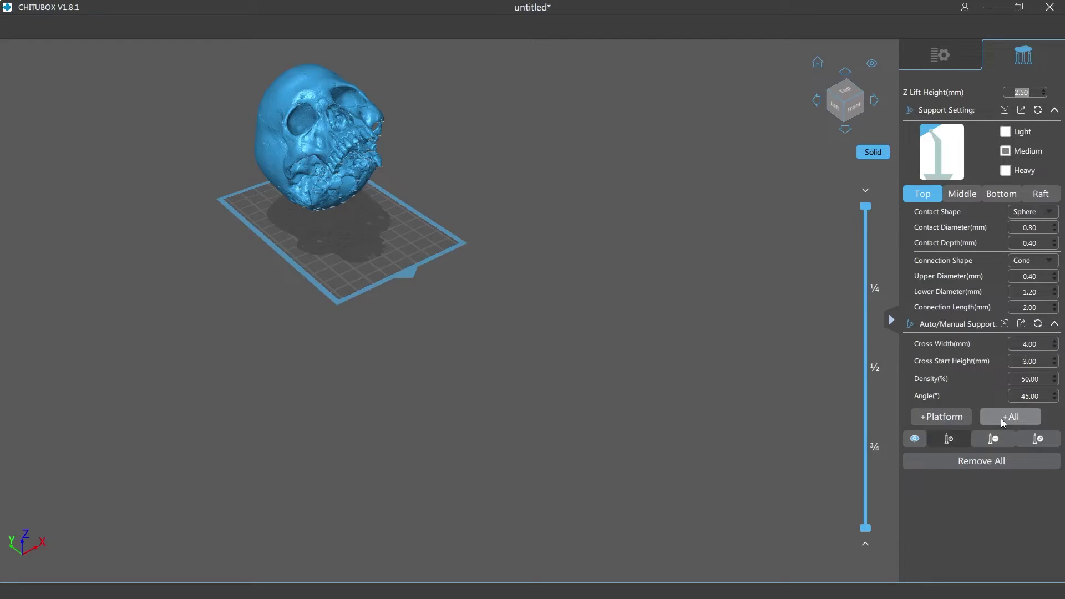
Auto-generate supports under the entire skull with +All and zoom in on them
{"action": "left_click", "coordinate": [1001, 418]}
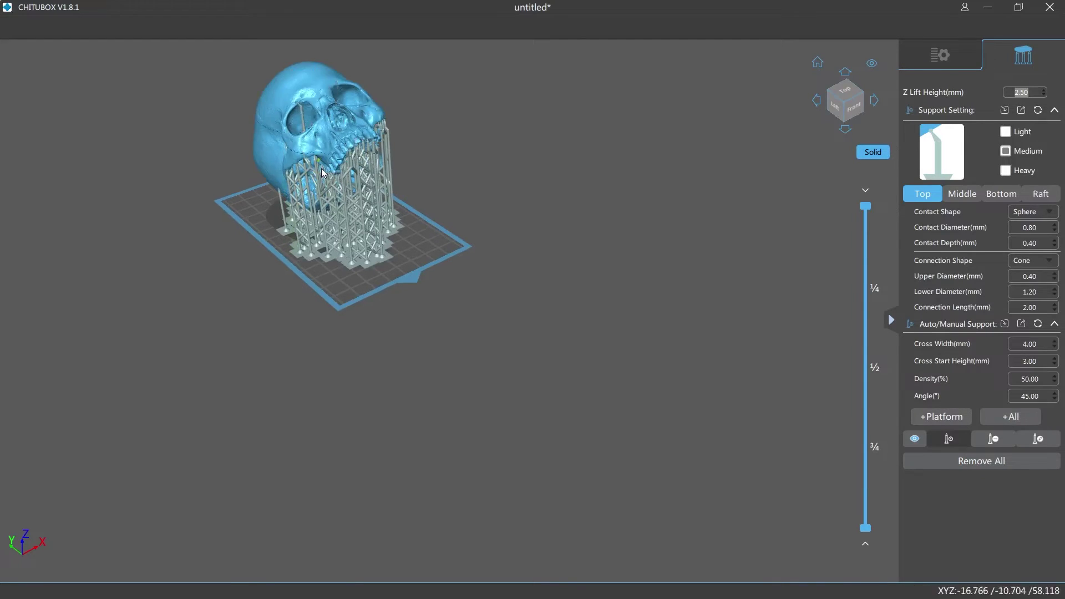
{"action": "scroll", "coordinate": [342, 148], "scroll_direction": "up", "scroll_amount": 2}
{"action": "scroll", "coordinate": [342, 147], "scroll_direction": "up", "scroll_amount": 3}
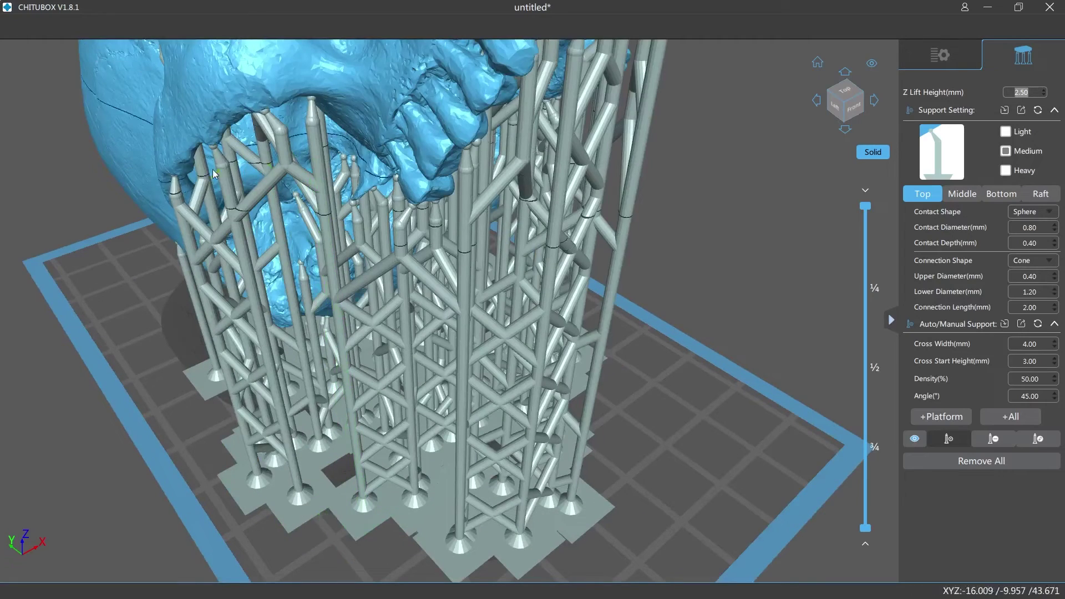
{"action": "scroll", "coordinate": [321, 119], "scroll_direction": "down", "scroll_amount": 1}
{"action": "scroll", "coordinate": [322, 119], "scroll_direction": "down", "scroll_amount": 5}
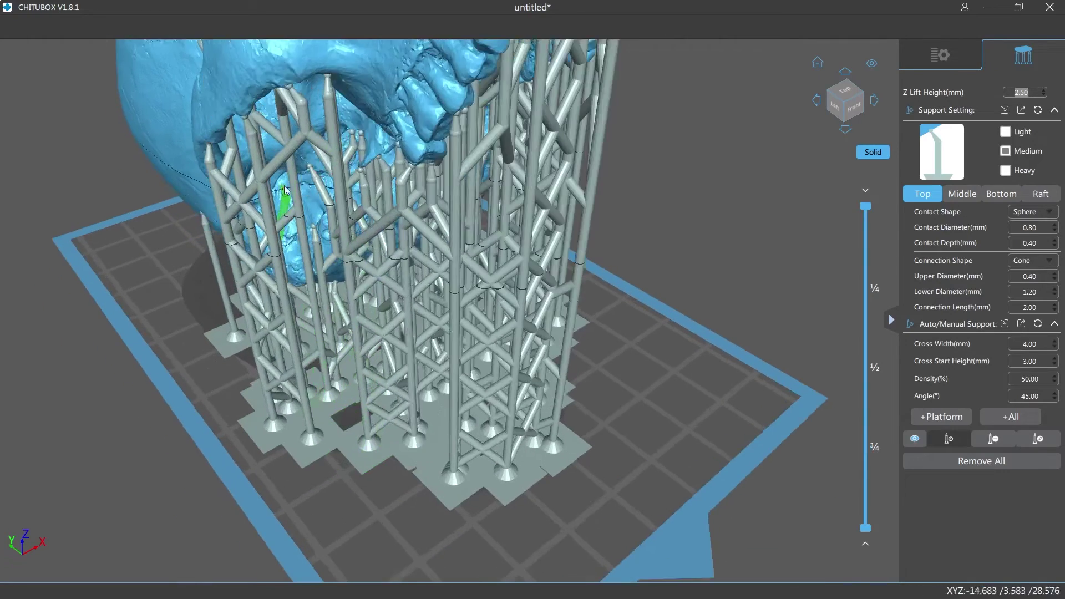
{"action": "scroll", "coordinate": [445, 224], "scroll_direction": "down", "scroll_amount": 2}
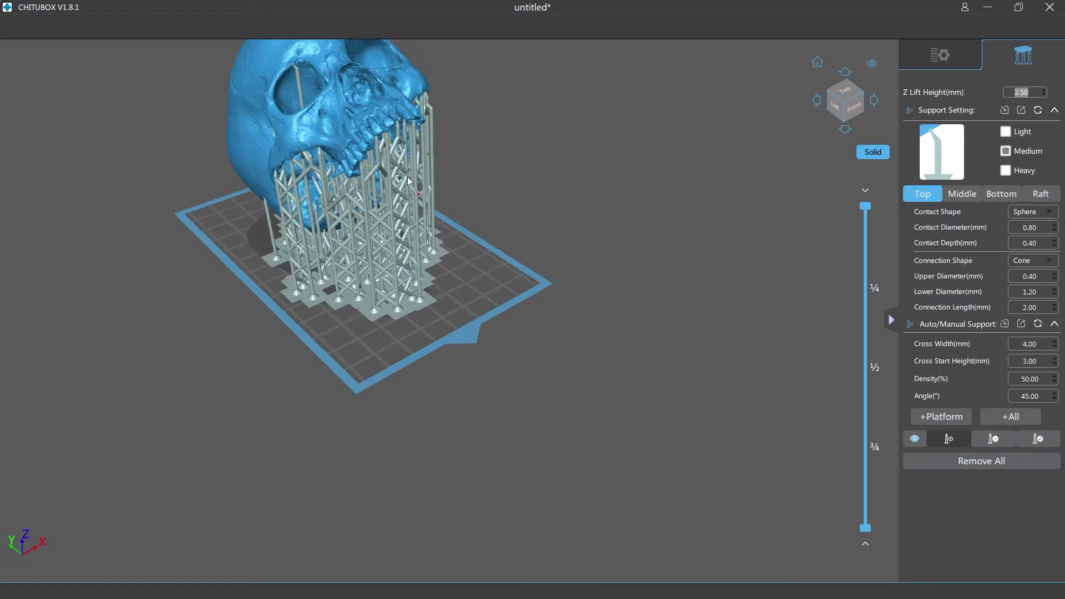
{"action": "mouse_move", "coordinate": [398, 171]}
{"action": "right_mouse_down"}
{"action": "mouse_move", "coordinate": [422, 166]}
{"action": "mouse_move", "coordinate": [389, 170]}
{"action": "mouse_move", "coordinate": [417, 166]}
{"action": "mouse_move", "coordinate": [405, 166]}
{"action": "right_mouse_up"}
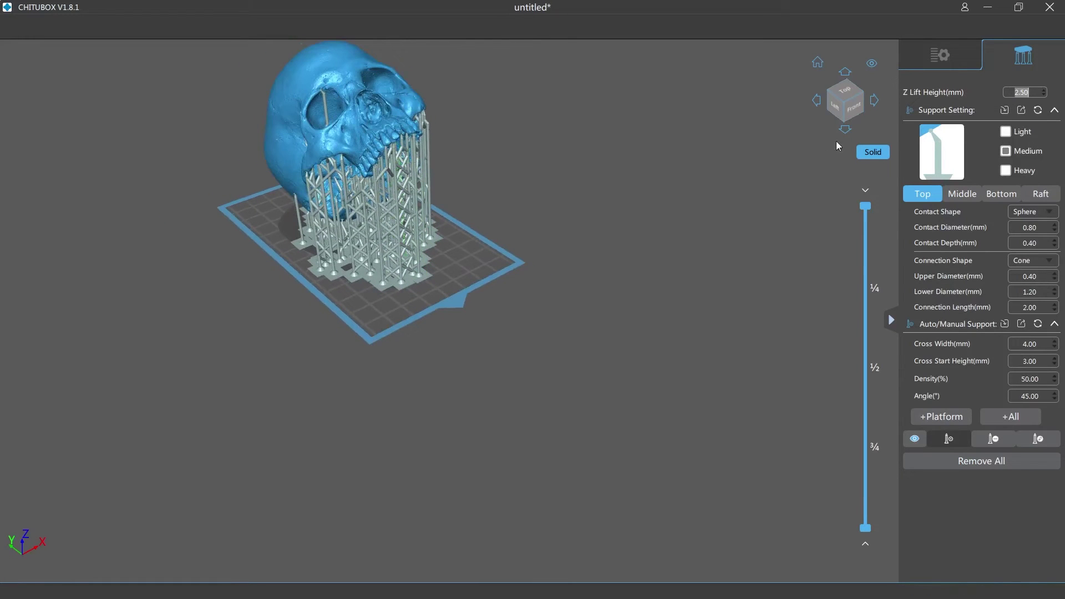
Rotate the view to inspect the supported skull from the back and side
{"action": "left_click", "coordinate": [875, 101]}
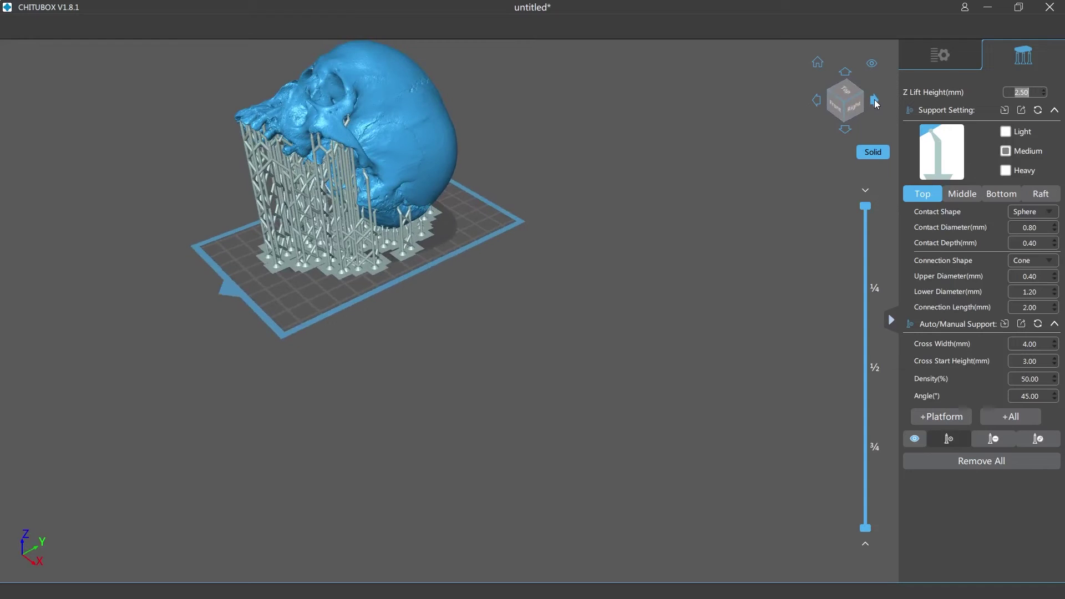
{"action": "left_click", "coordinate": [875, 101]}
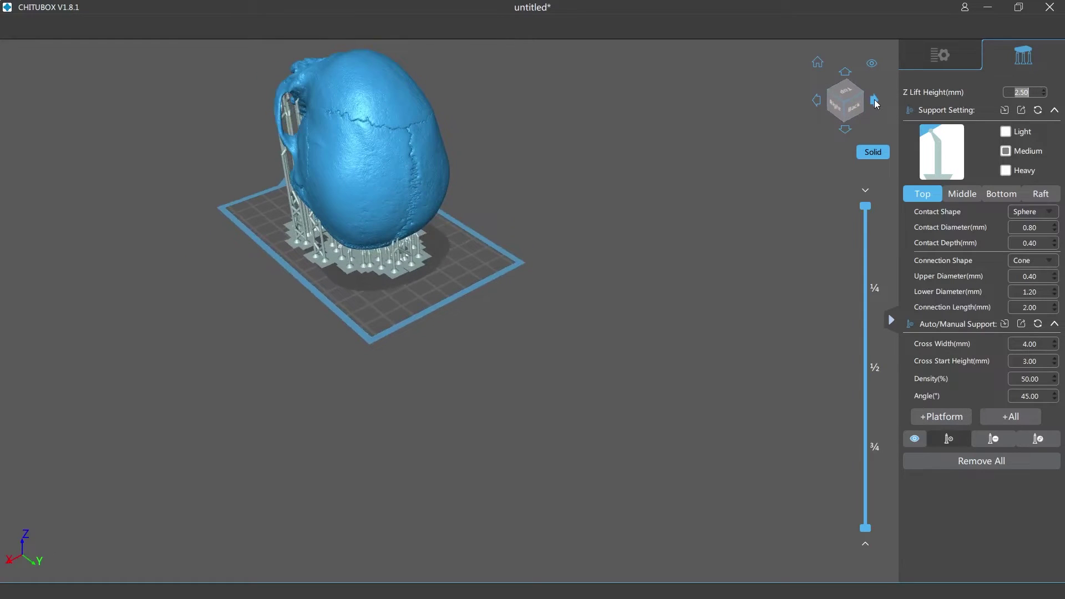
{"action": "left_click", "coordinate": [875, 101]}
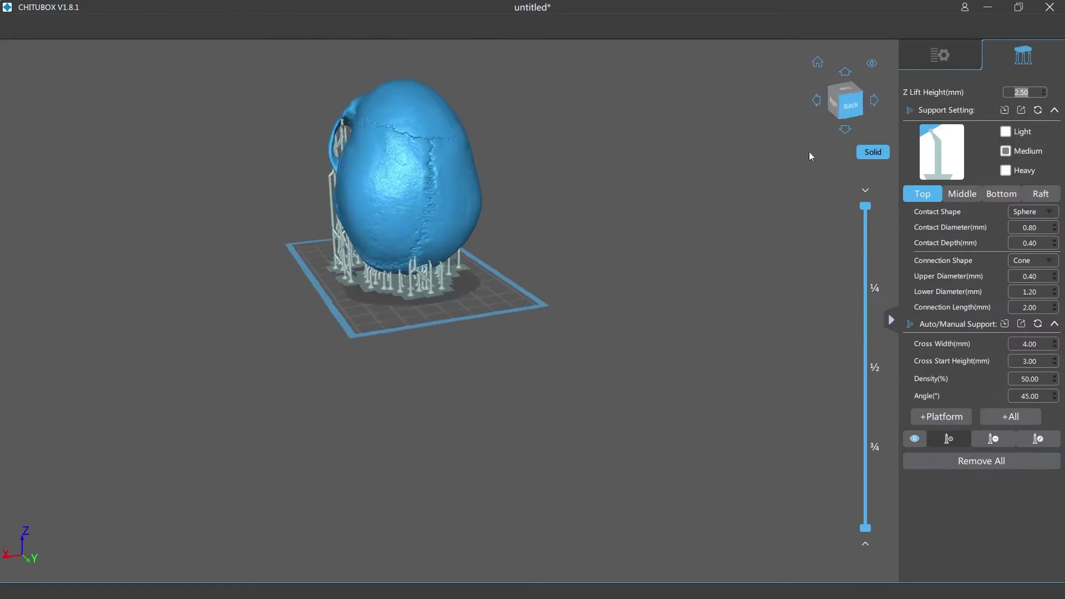
{"action": "scroll", "coordinate": [469, 294], "scroll_direction": "up", "scroll_amount": 5}
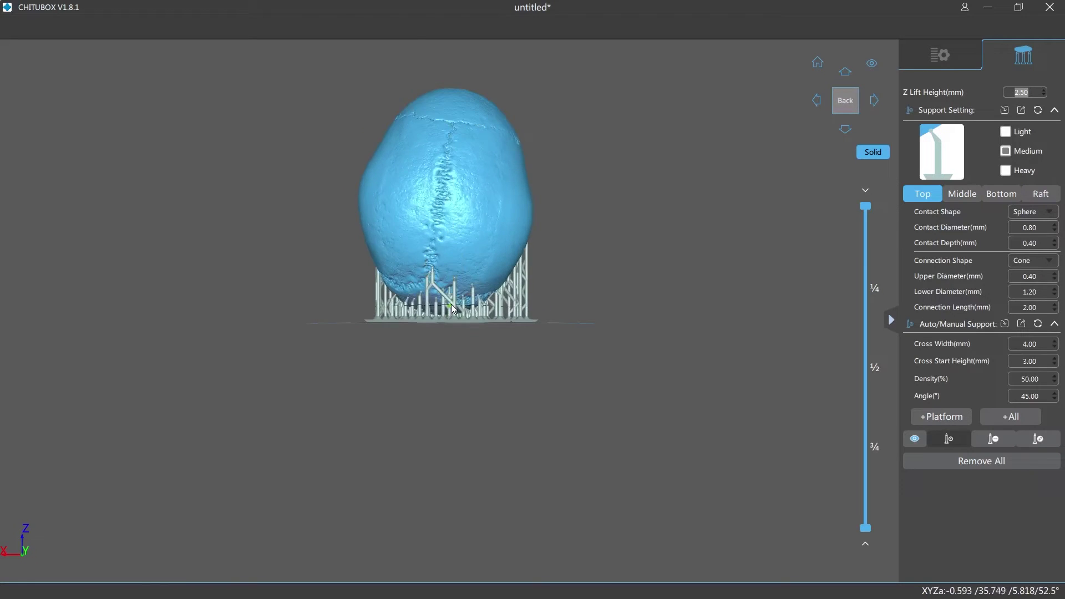
{"action": "scroll", "coordinate": [469, 303], "scroll_direction": "up", "scroll_amount": 8}
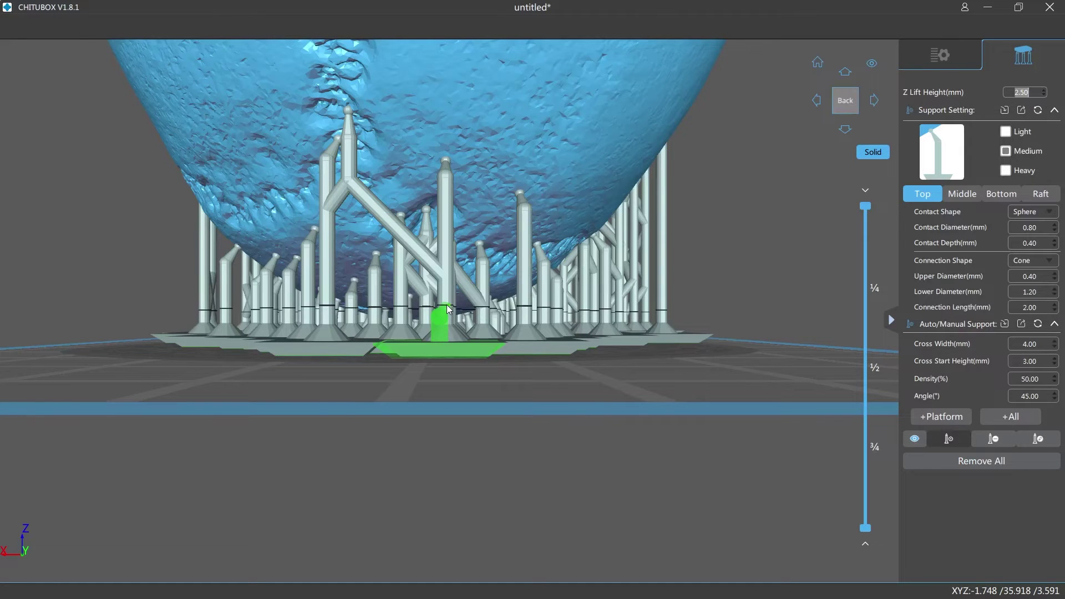
{"action": "key", "text": "Right"}
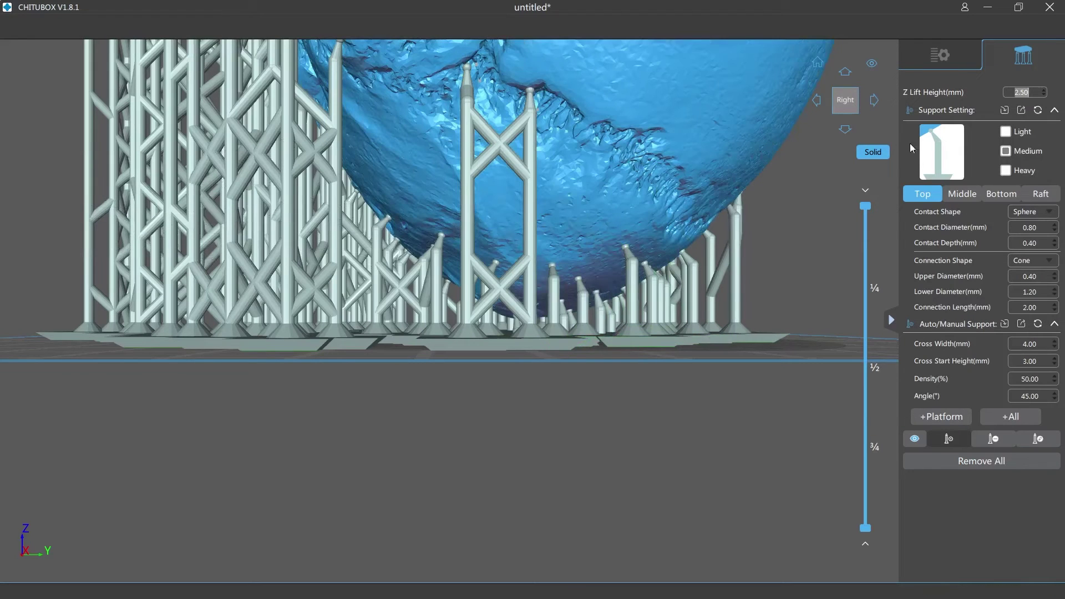
Reset to the home view and slice: 1674 layers, 48.94 ml resin, 3h27m51s
{"action": "left_click", "coordinate": [935, 59]}
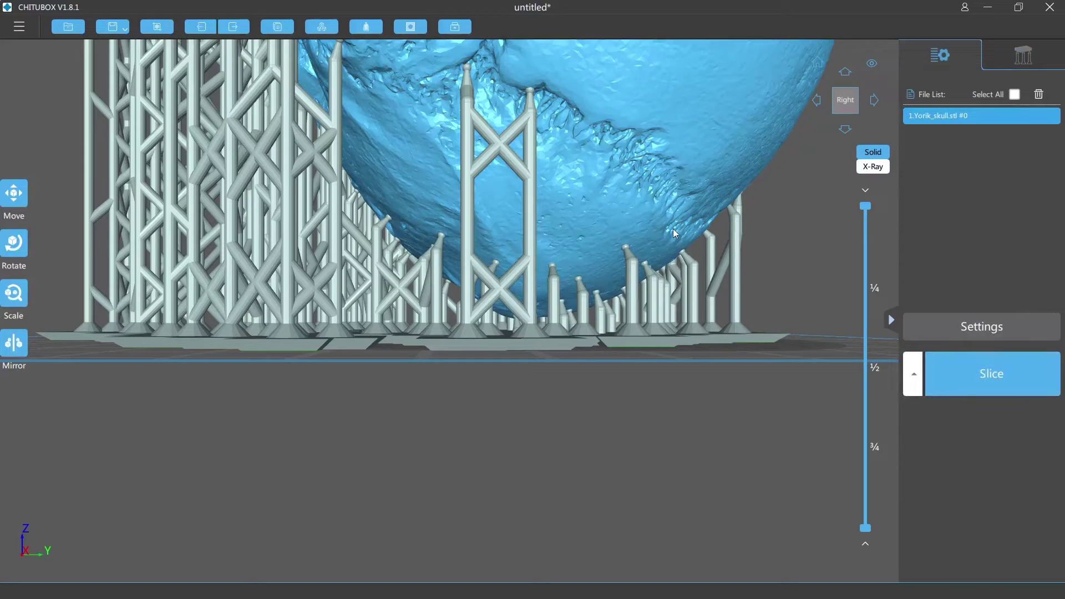
{"action": "scroll", "coordinate": [675, 233], "scroll_direction": "down", "scroll_amount": 10}
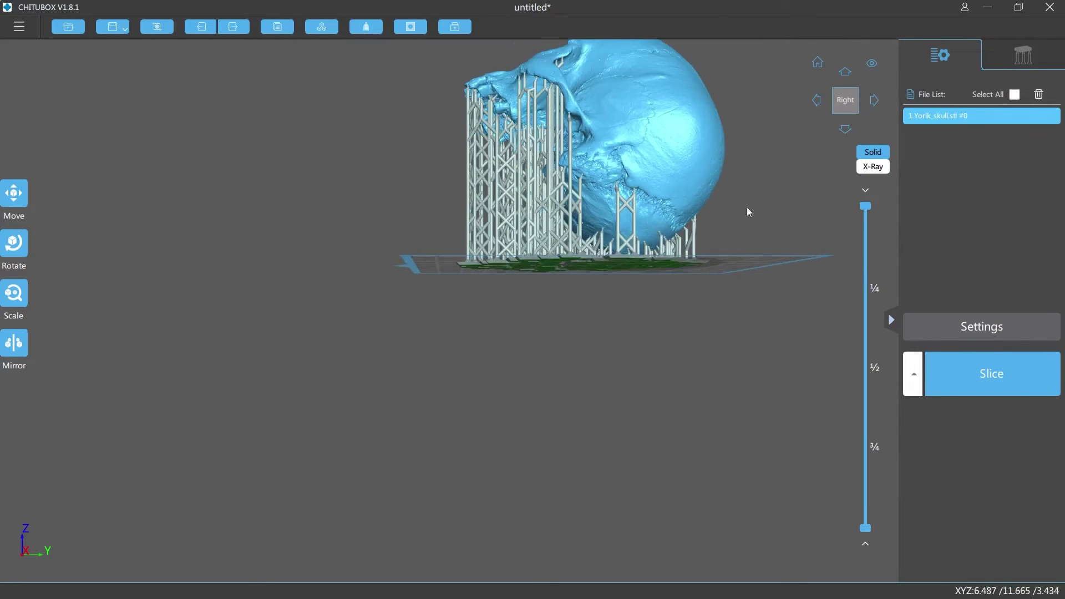
{"action": "left_click", "coordinate": [818, 62]}
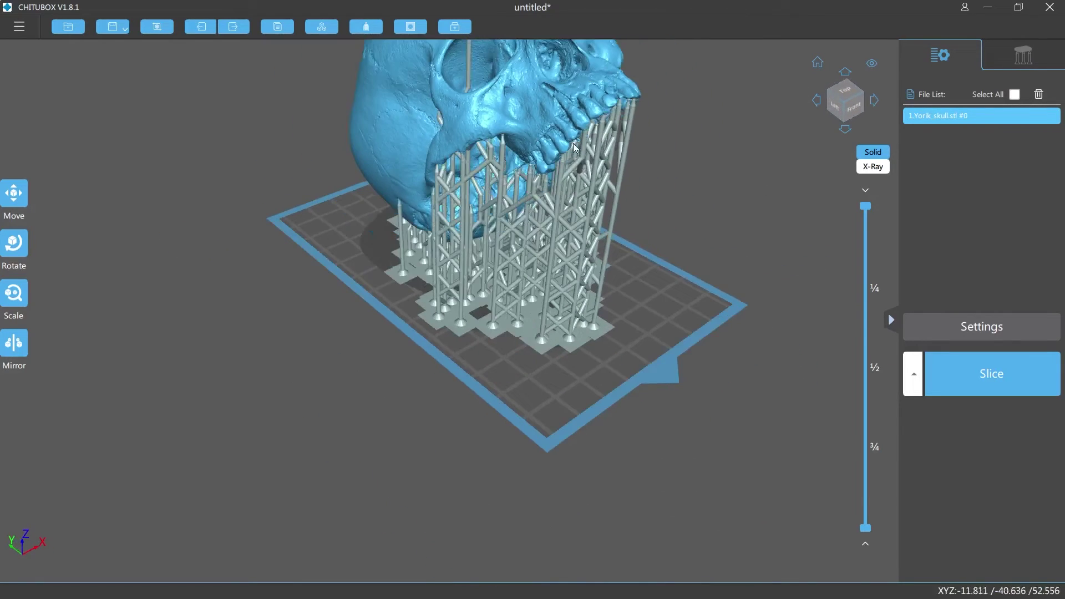
{"action": "scroll", "coordinate": [574, 143], "scroll_direction": "down", "scroll_amount": 4}
{"action": "left_click_drag", "start_coordinate": [420, 288], "coordinate": [350, 443]}
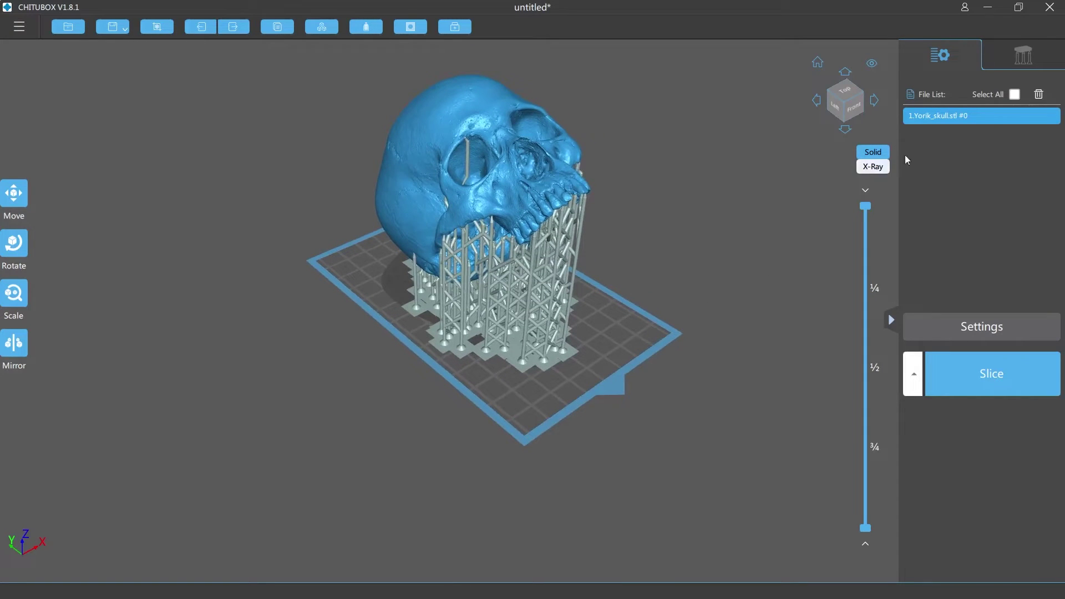
{"action": "left_click", "coordinate": [982, 375]}
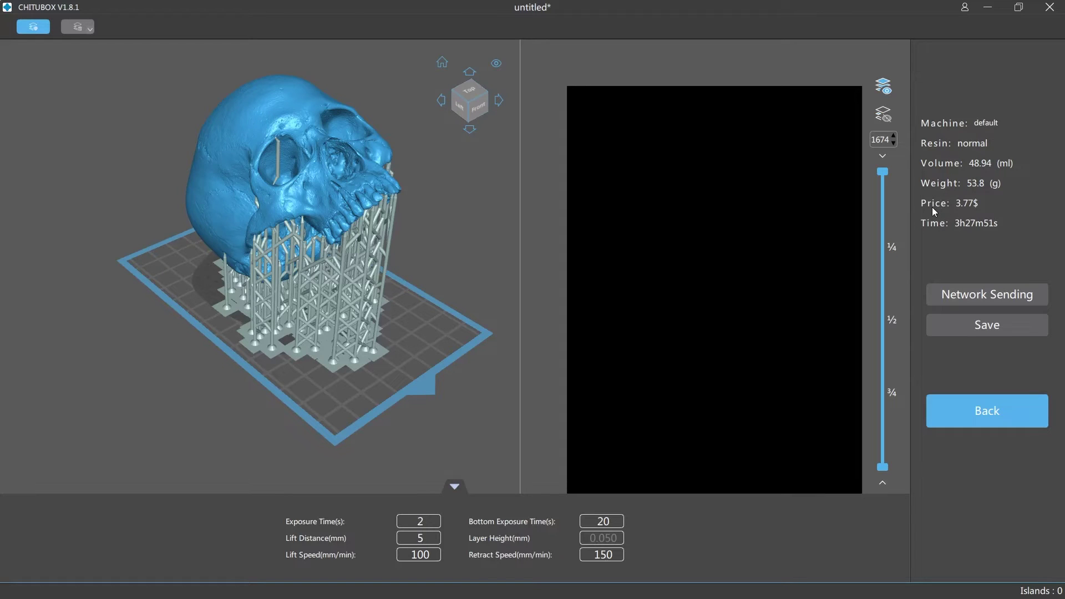
Save the sliced skull as _Yorik_skull.ctb in ELEGOO MARS > $65 resin, keeping the CHITUBOX slicer format
{"action": "left_click", "coordinate": [971, 325]}
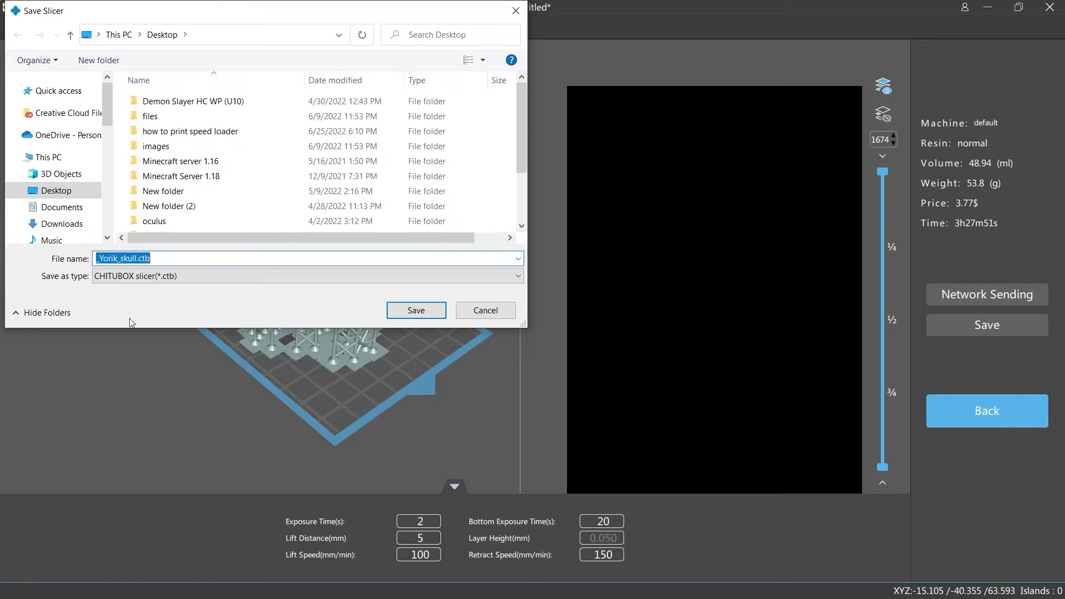
{"action": "scroll", "coordinate": [78, 214], "scroll_direction": "down", "scroll_amount": 3}
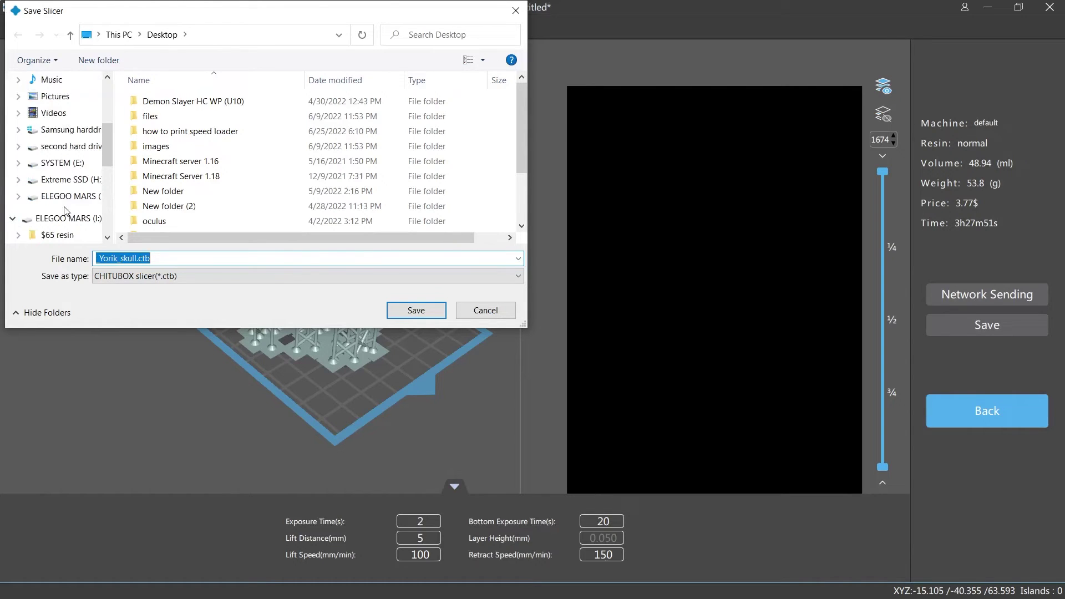
{"action": "scroll", "coordinate": [55, 221], "scroll_direction": "down", "scroll_amount": 1}
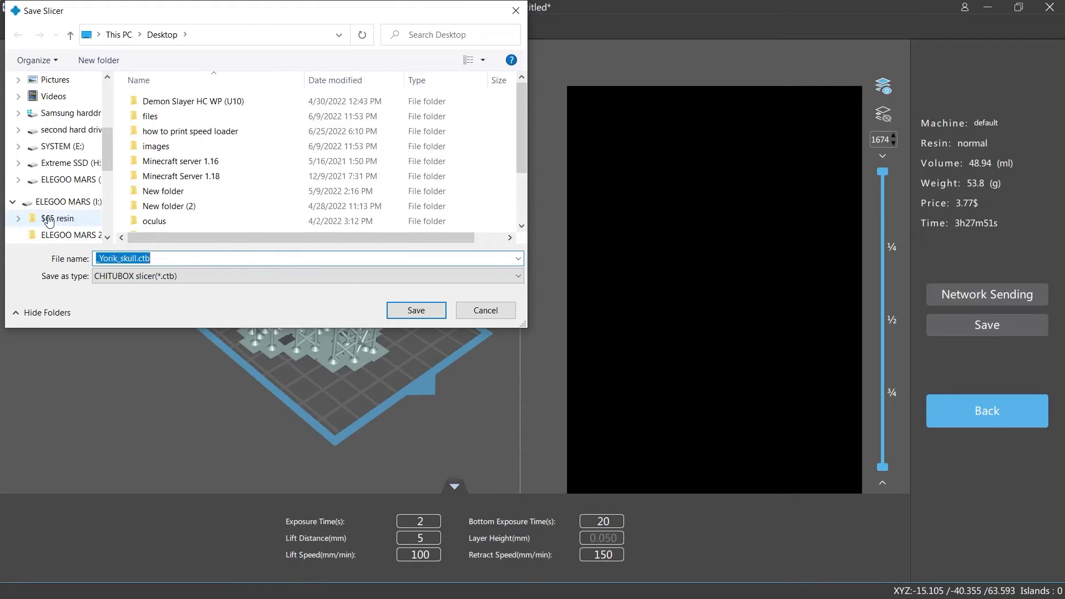
{"action": "left_click", "coordinate": [49, 221]}
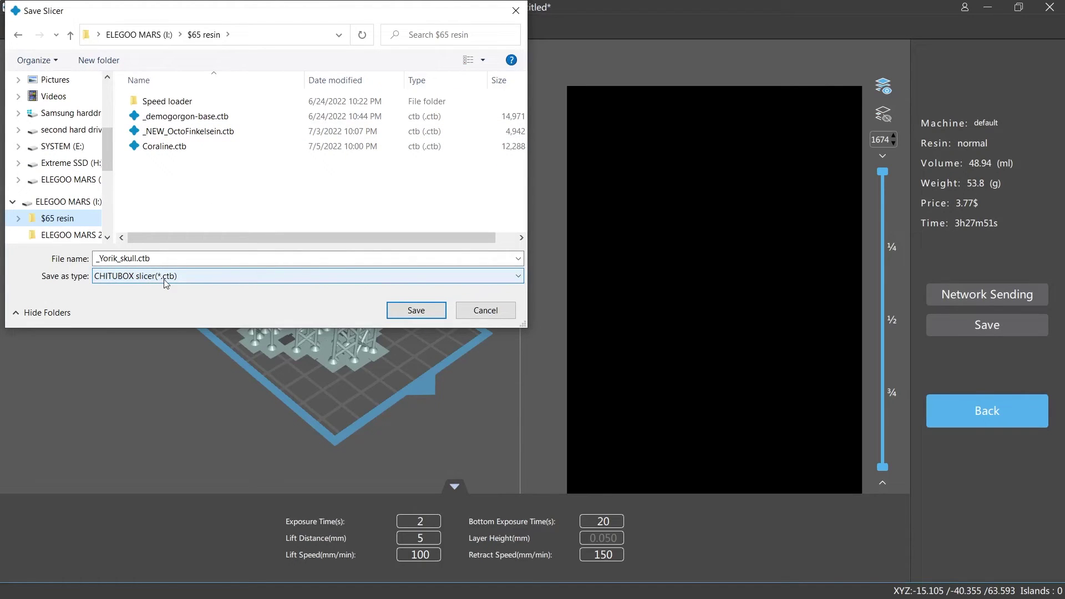
{"action": "left_click", "coordinate": [518, 277]}
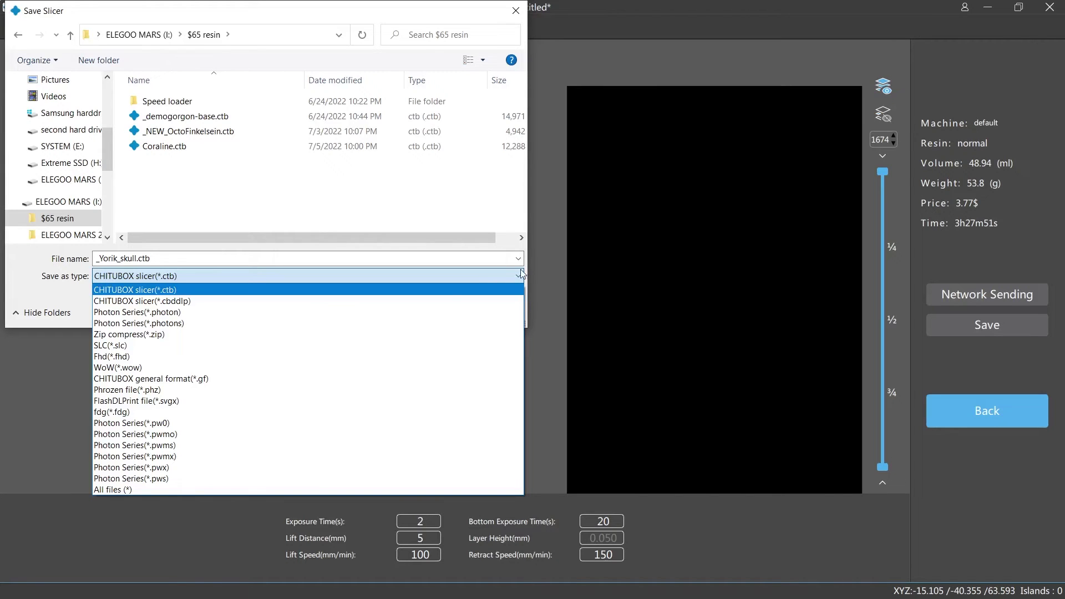
{"action": "left_click", "coordinate": [402, 290]}
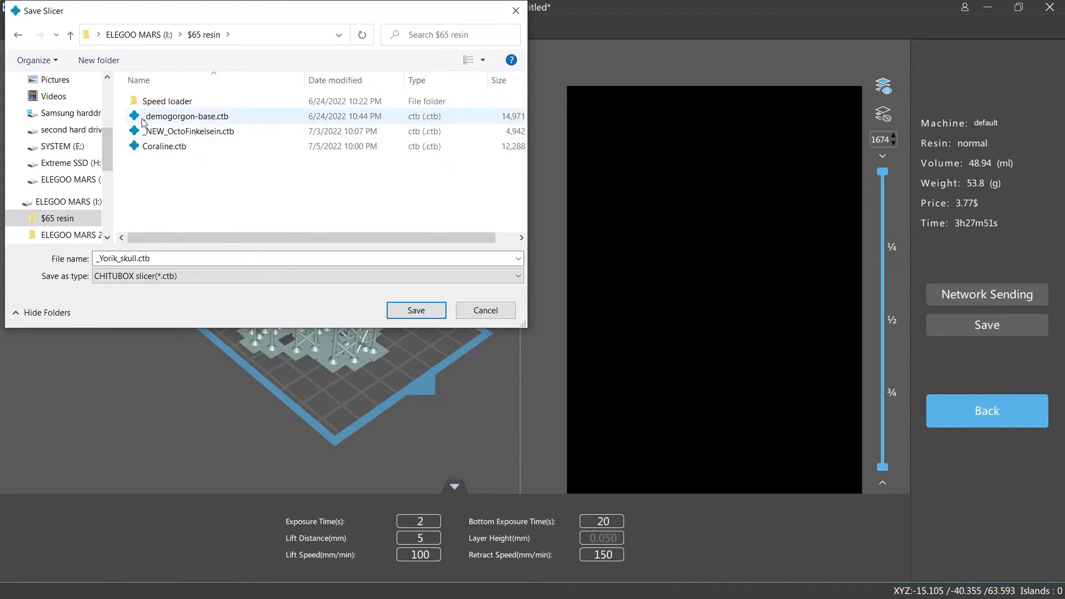
{"action": "left_click", "coordinate": [409, 311]}
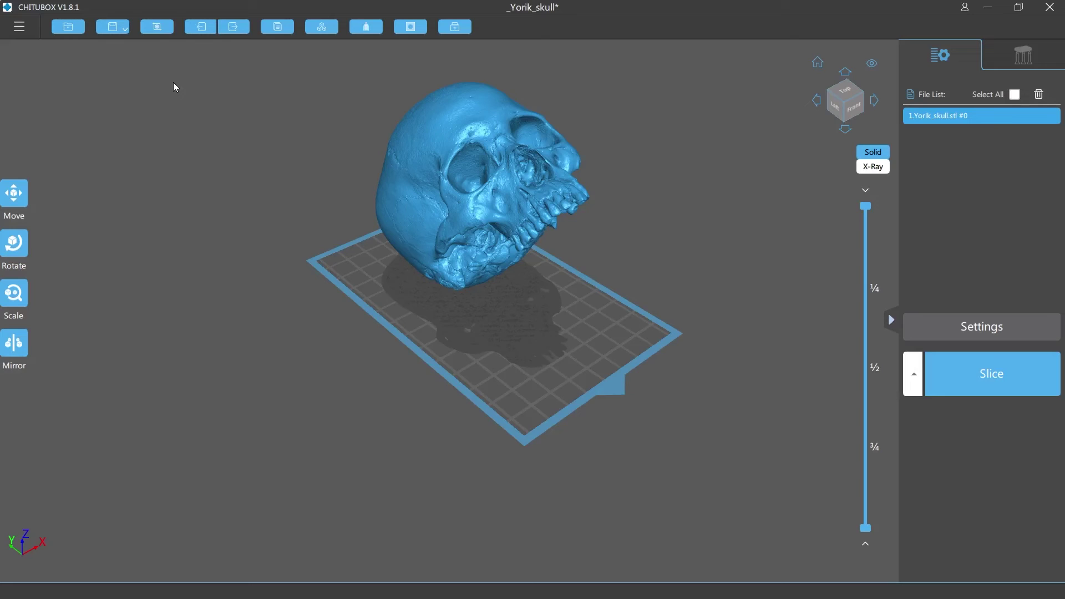
Set the skull's X position to 0 in the Move tool
{"action": "left_click", "coordinate": [14, 244]}
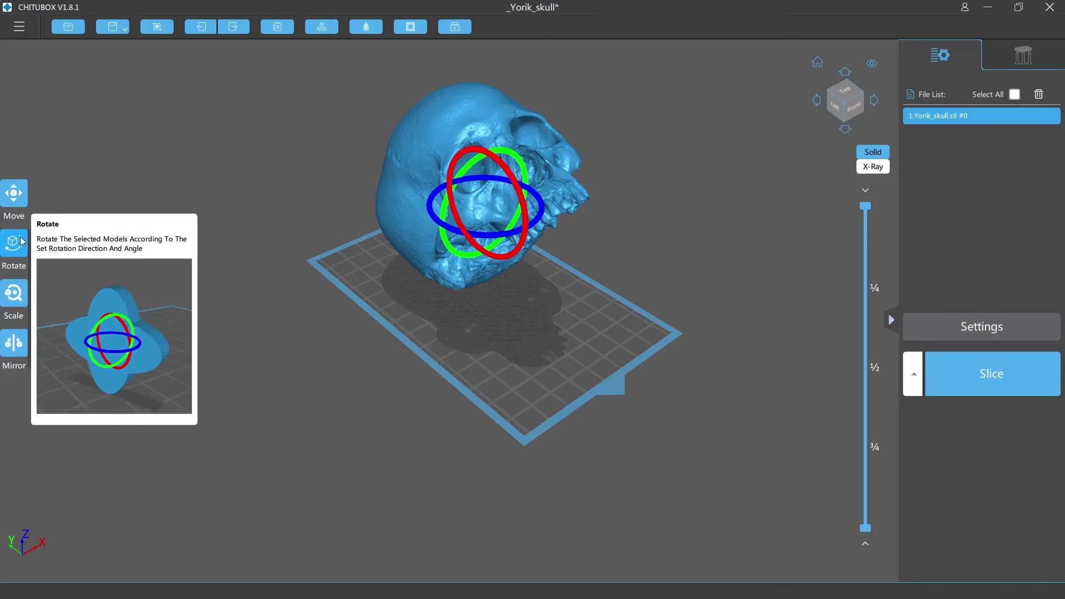
{"action": "left_click", "coordinate": [9, 194]}
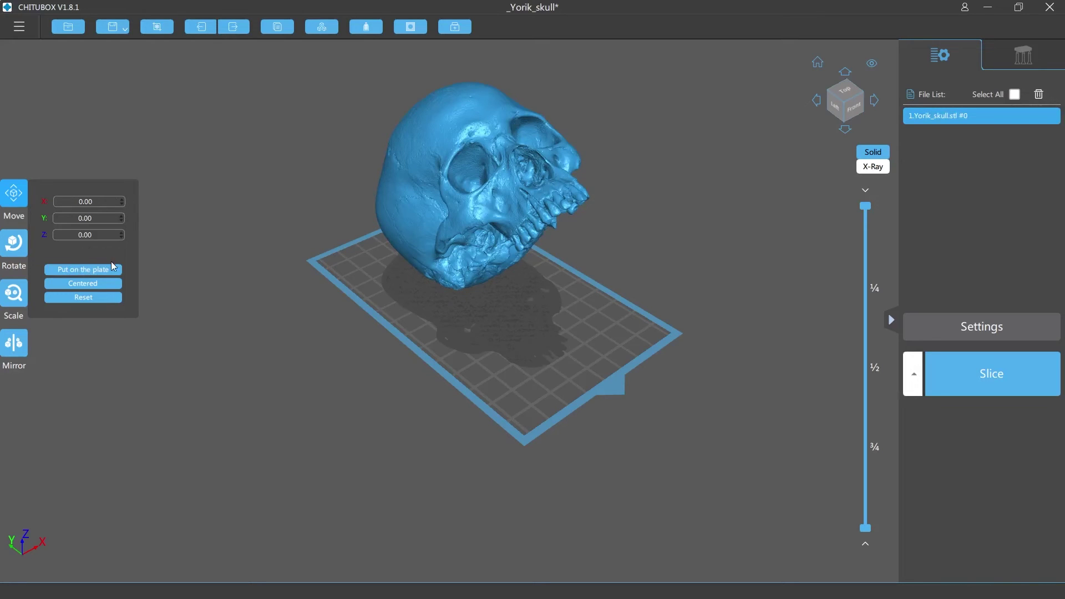
{"action": "double_click", "coordinate": [110, 201]}
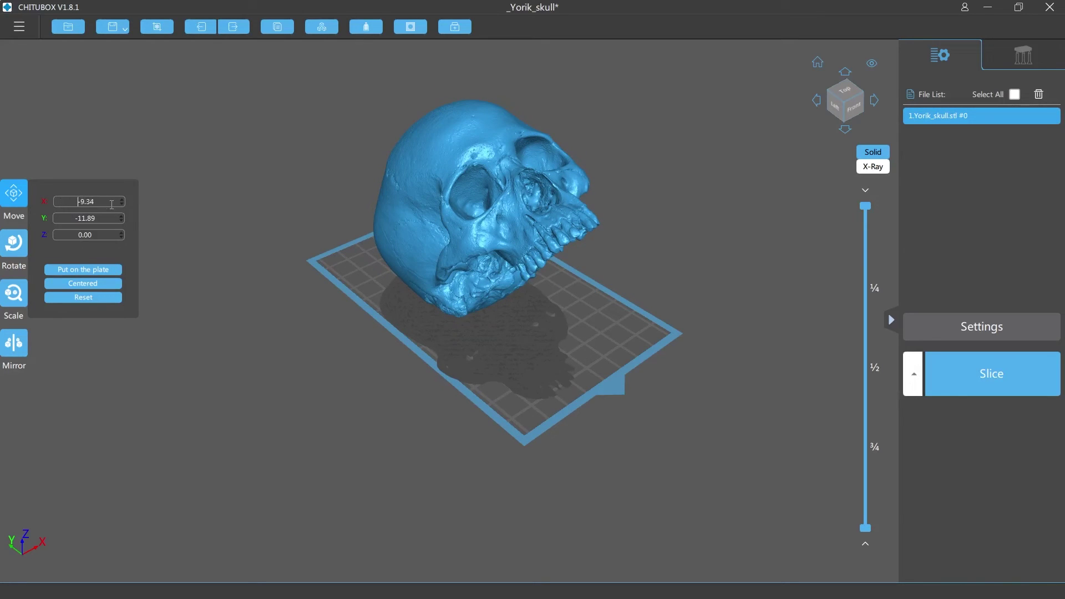
{"action": "type", "text": "0"}
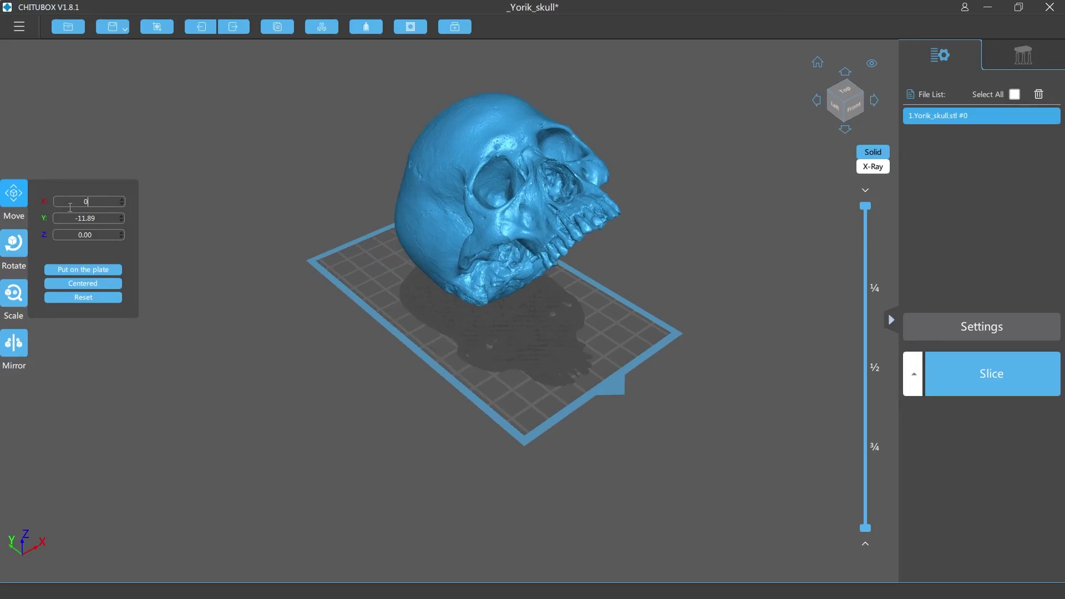